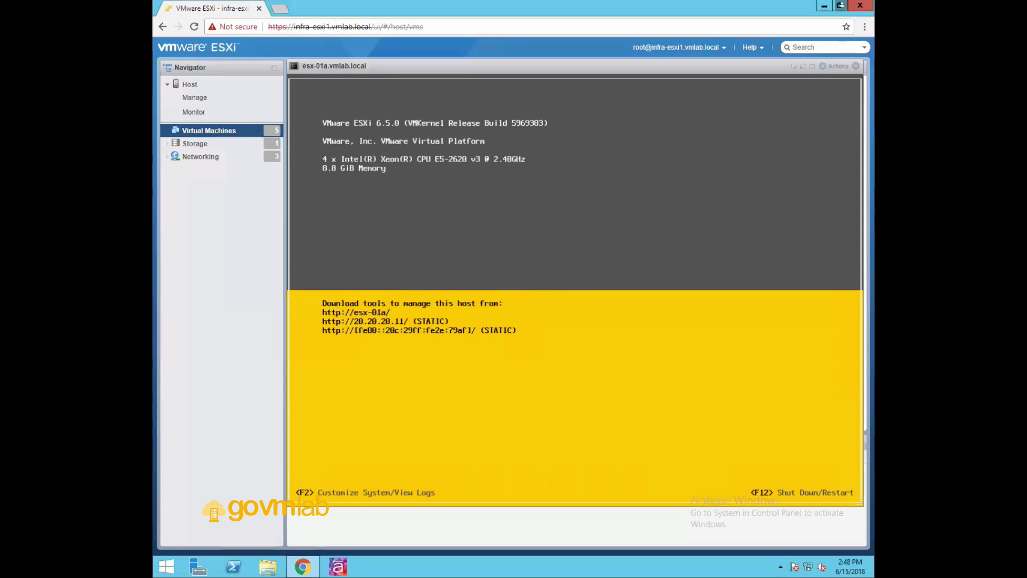
Press F2 on the esx-01a console to bring up the Authentication Required login prompt
{"action": "key", "text": "F2"}
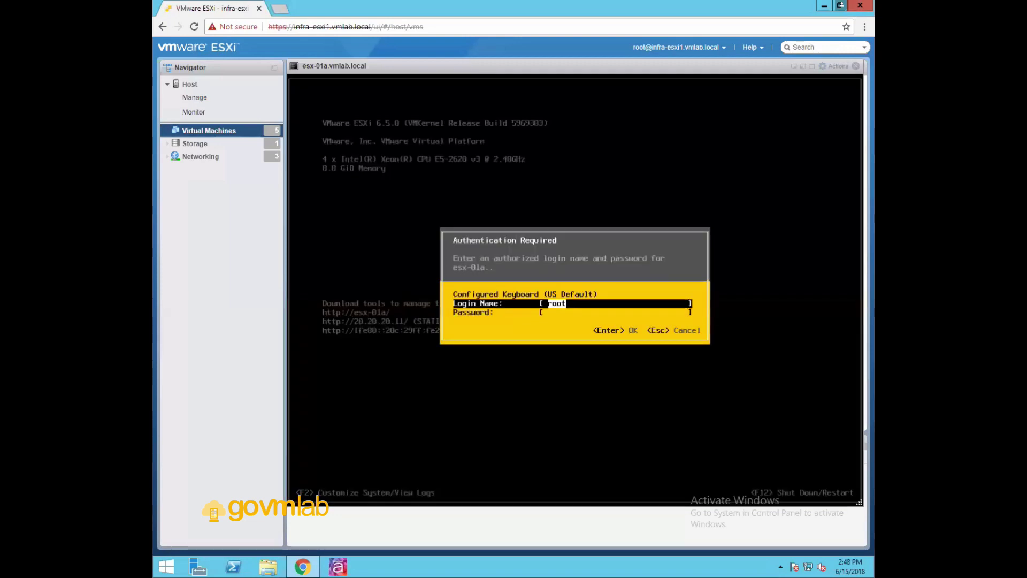
Log in to the DCUI with the default login name and the root password
{"action": "key", "text": "Tab"}
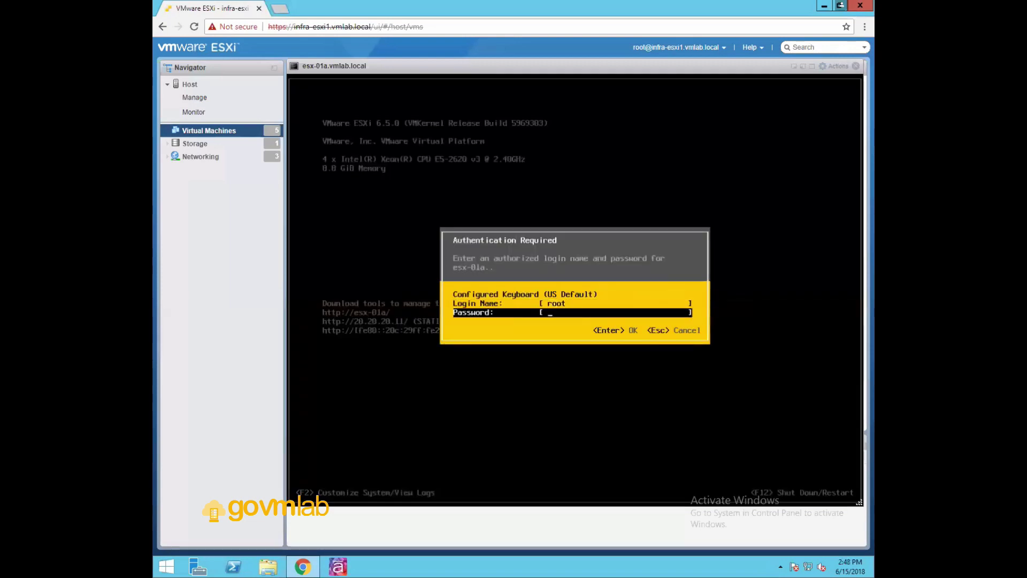
{"action": "type", "text": "*************"}
{"action": "key", "text": "Return"}
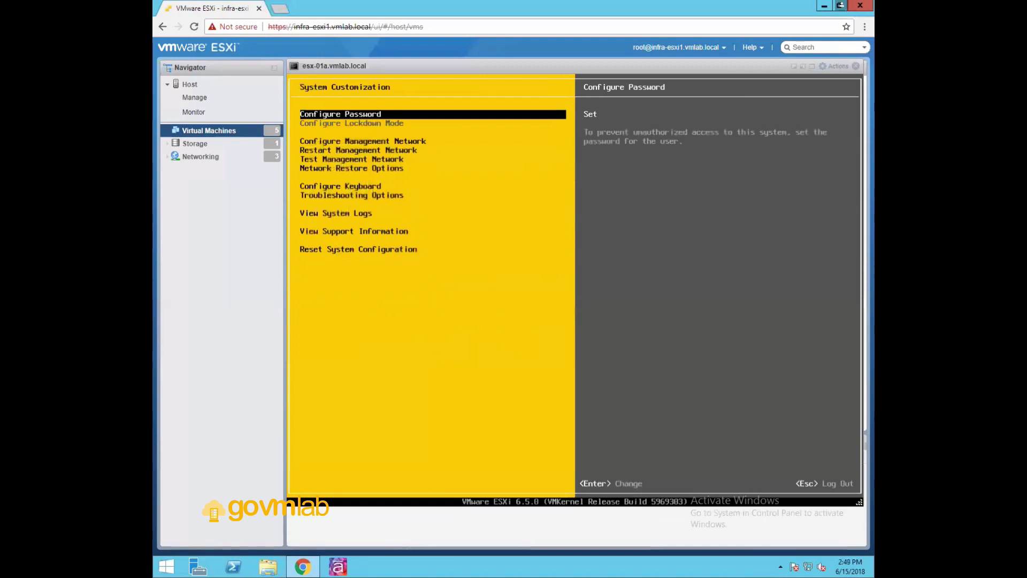
Change the root password in Configure Password, entering the old password and the new one twice
{"action": "key", "text": "Return"}
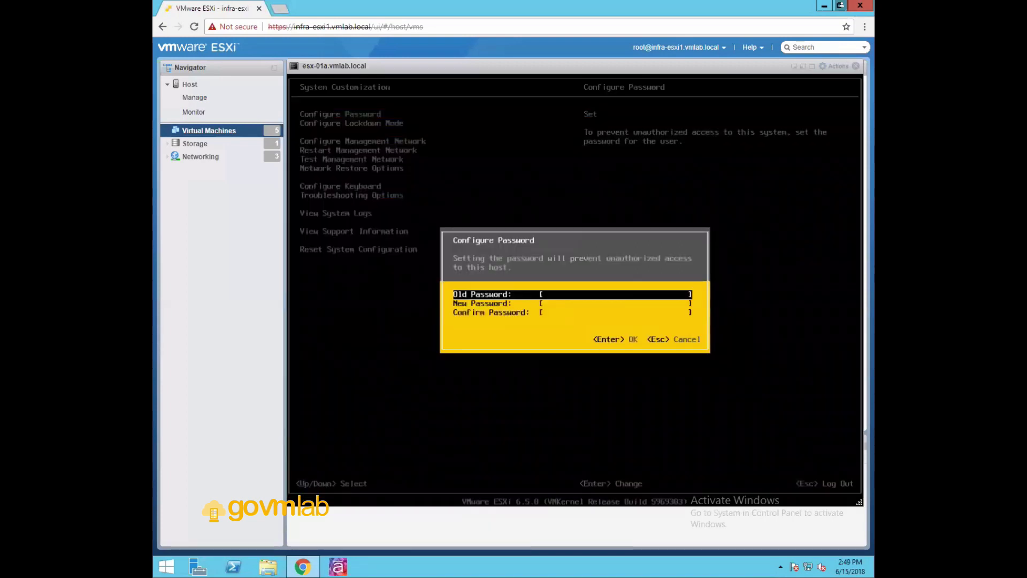
{"action": "type", "text": "VMware1!"}
{"action": "type", "text": "**"}
{"action": "key", "text": "Down"}
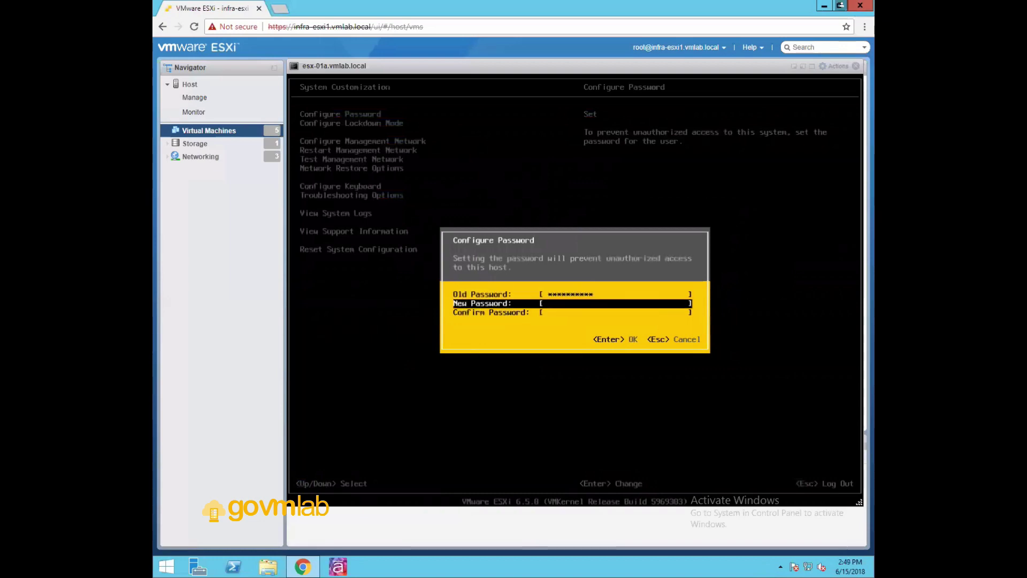
{"action": "type", "text": "*************"}
{"action": "key", "text": "Down"}
{"action": "type", "text": "******"}
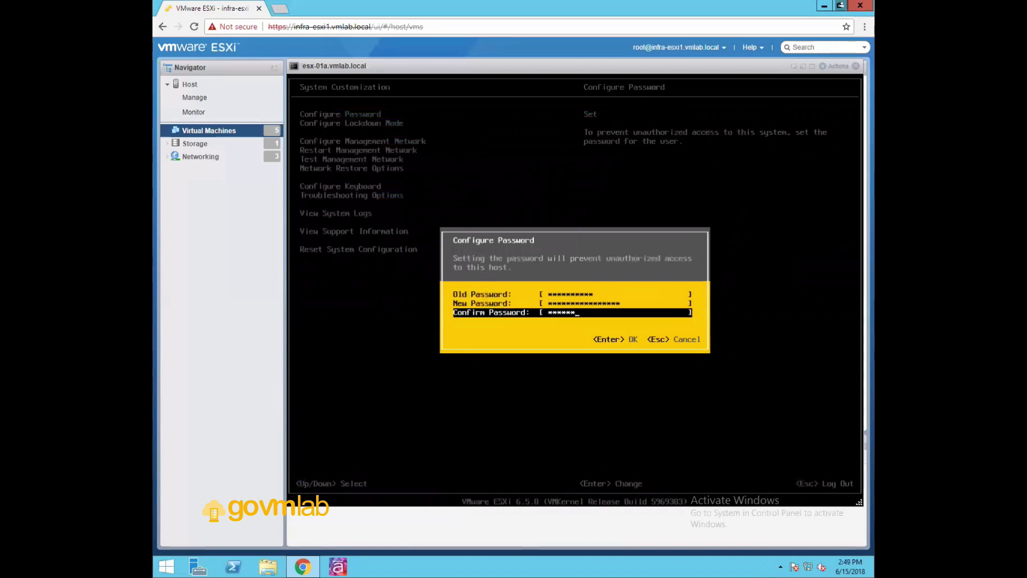
{"action": "type", "text": "********"}
{"action": "key", "text": "Return"}
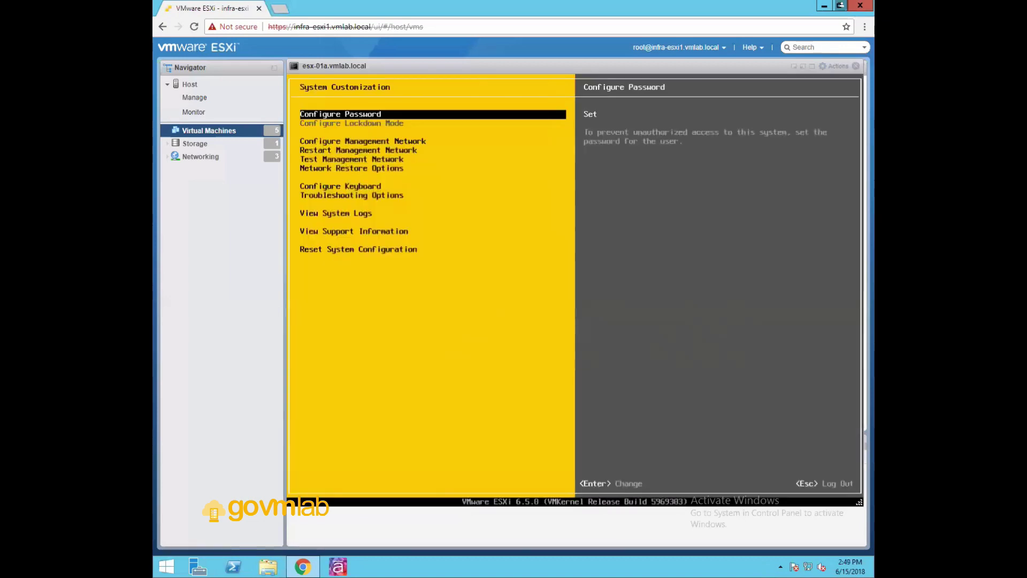
{"action": "key", "text": "Down"}
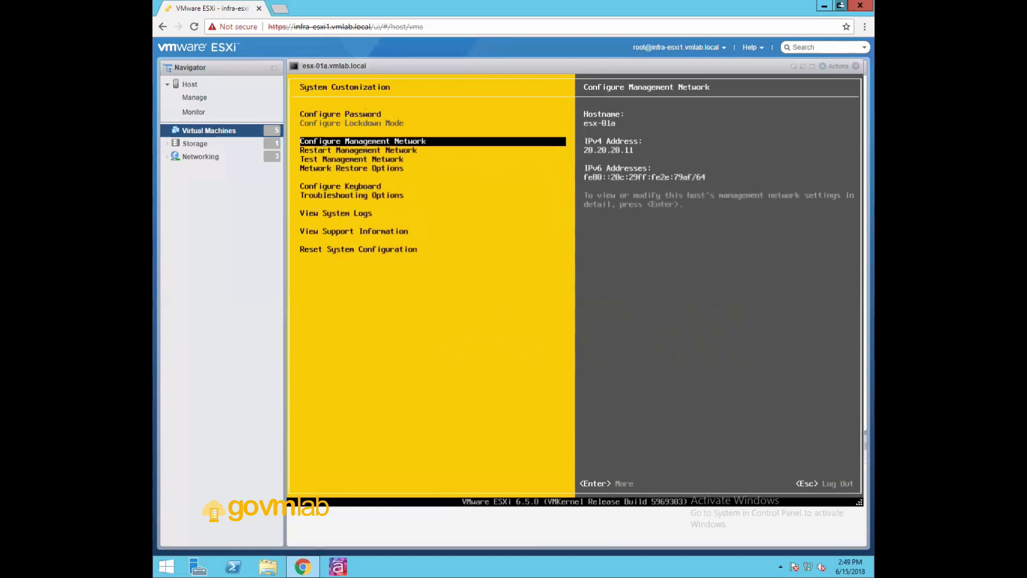
{"action": "key", "text": "Down"}
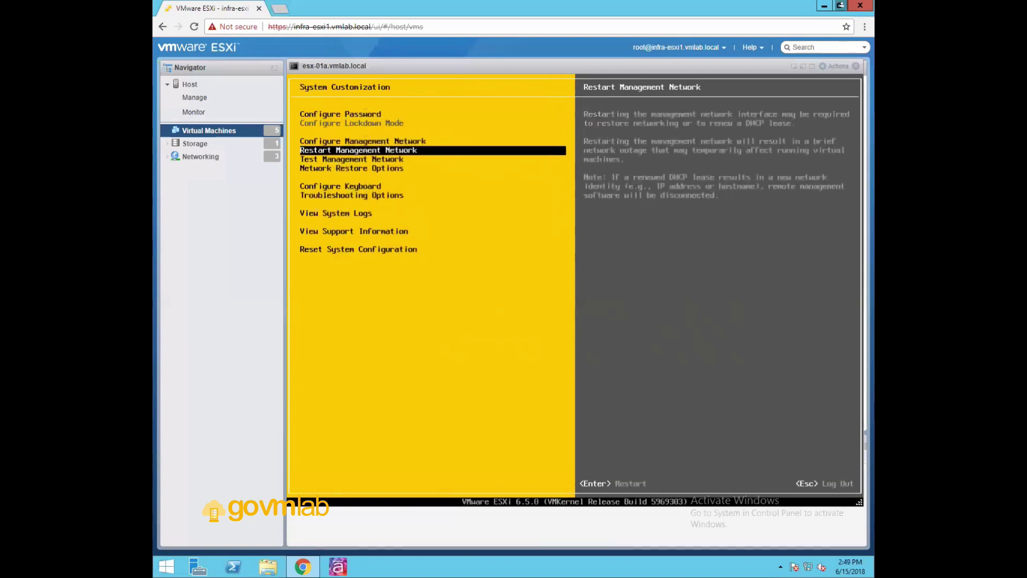
{"action": "key", "text": "Down"}
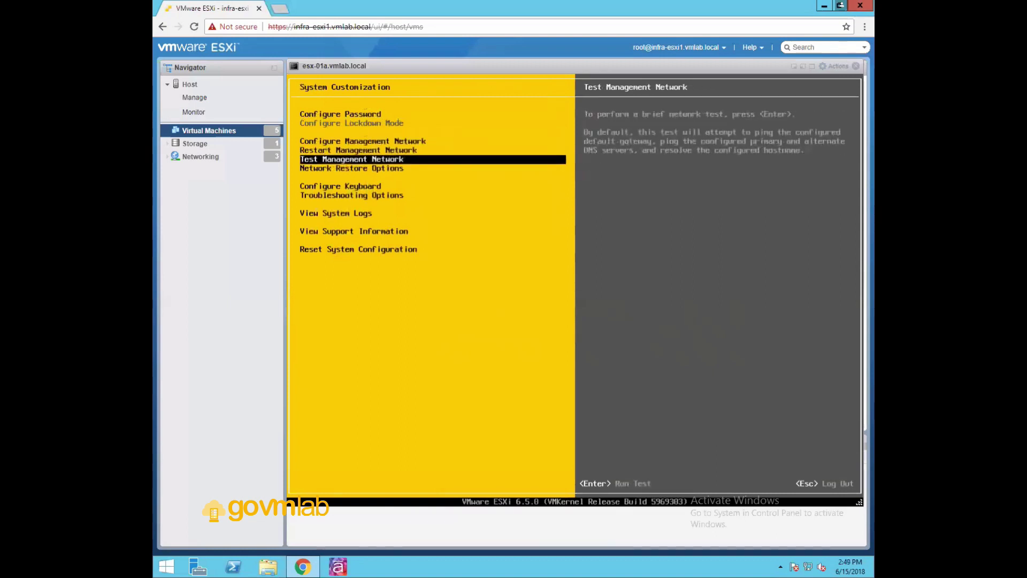
{"action": "key", "text": "Down"}
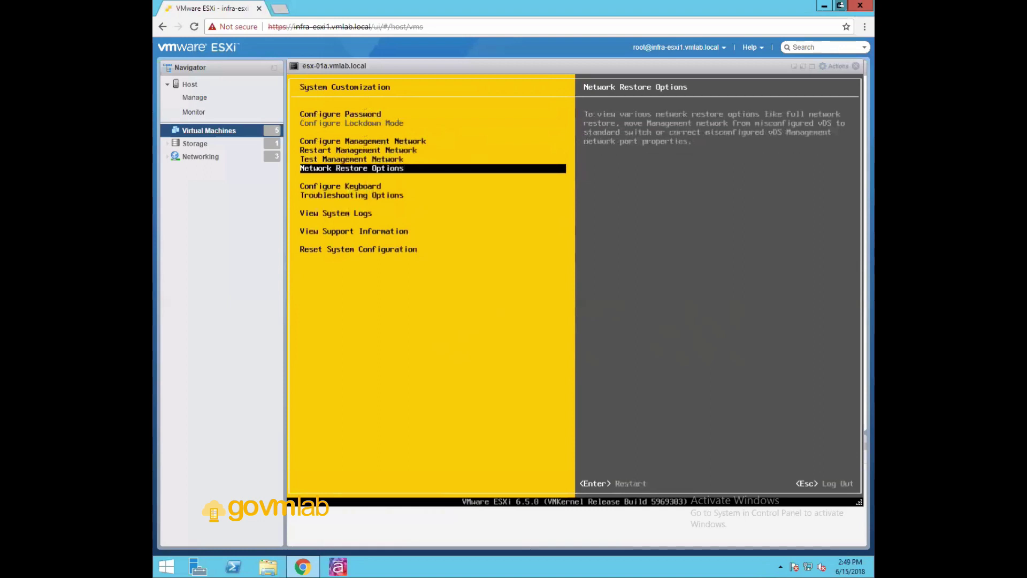
{"action": "key", "text": "Down"}
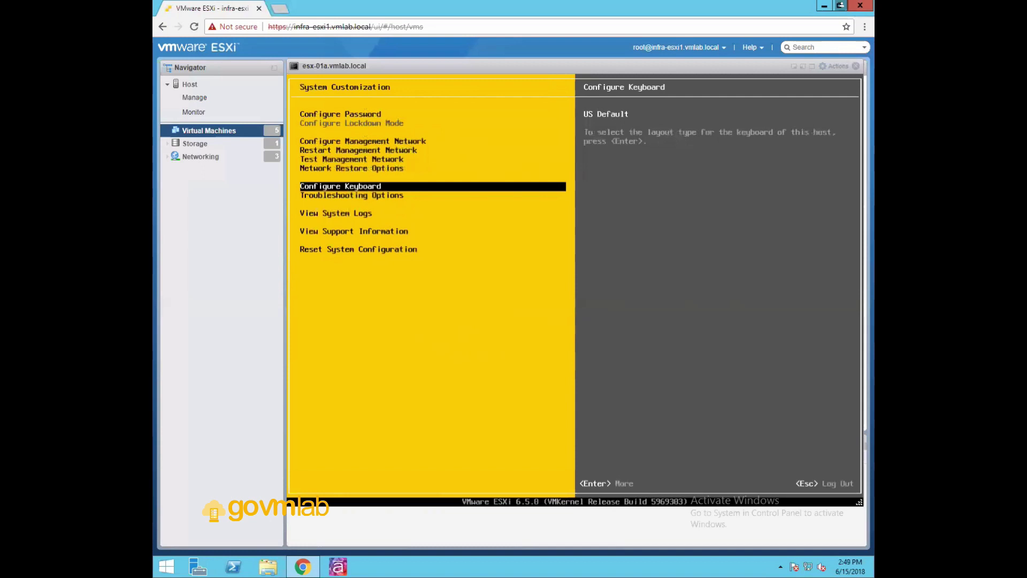
{"action": "key", "text": "Return"}
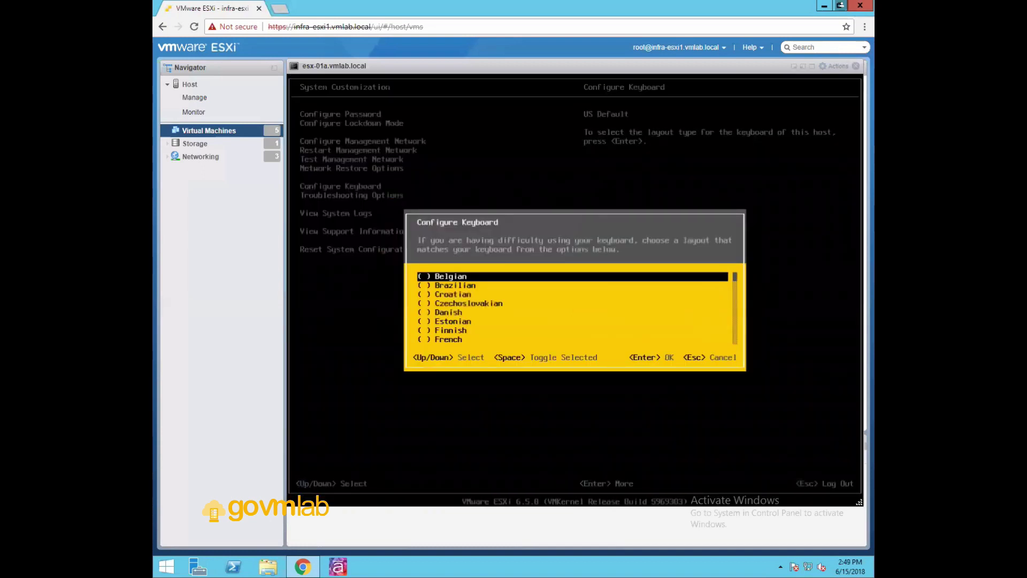
{"action": "key", "text": "Escape"}
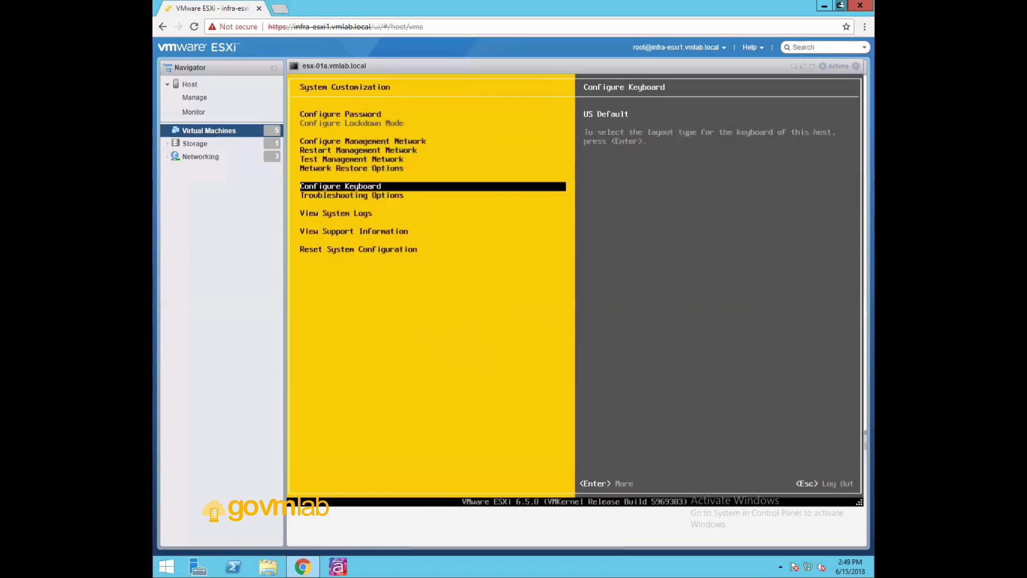
{"action": "key", "text": "Down"}
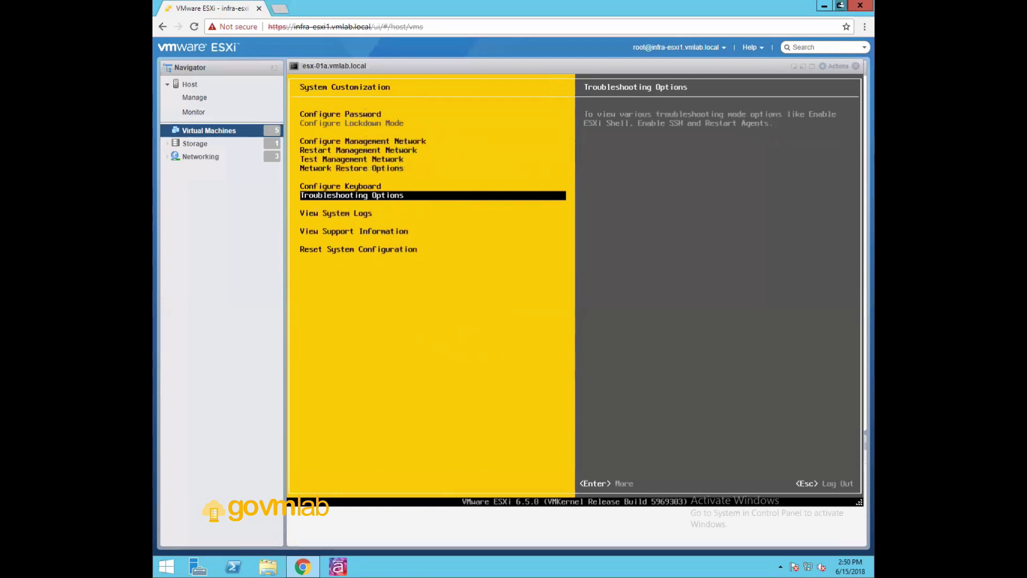
{"action": "key", "text": "Return"}
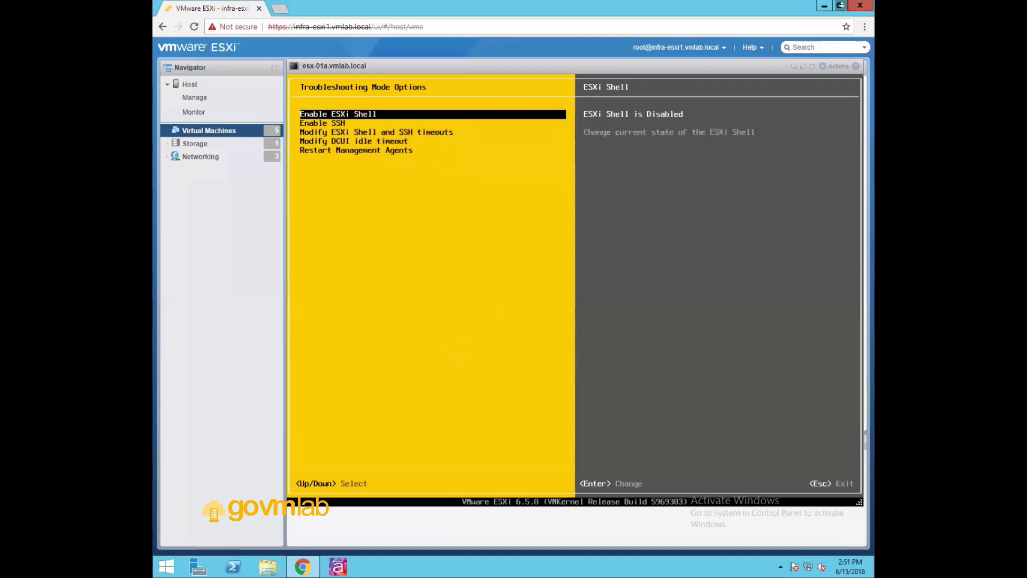
Open Troubleshooting Options from the System Customization menu
{"action": "key", "text": "Return"}
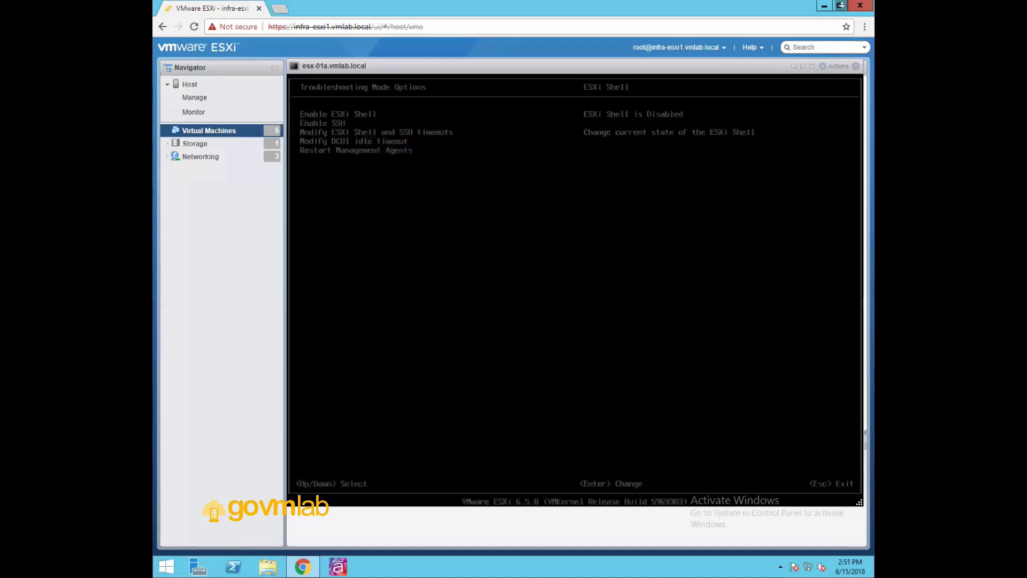
Turn on Enable ESXi Shell and switch to the shell login console with Alt+F1
{"action": "key", "text": "alt+F1"}
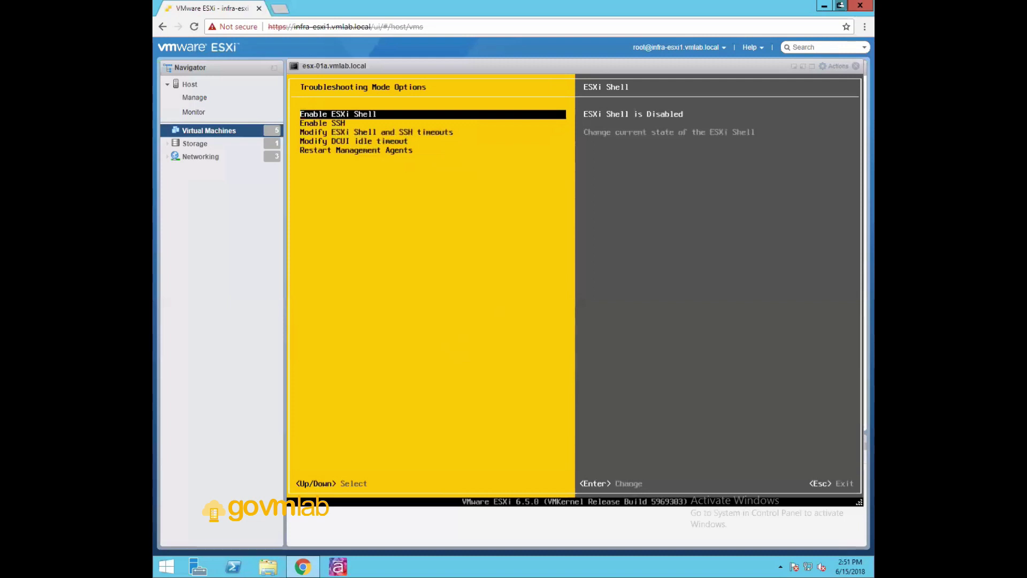
{"action": "key", "text": "Return"}
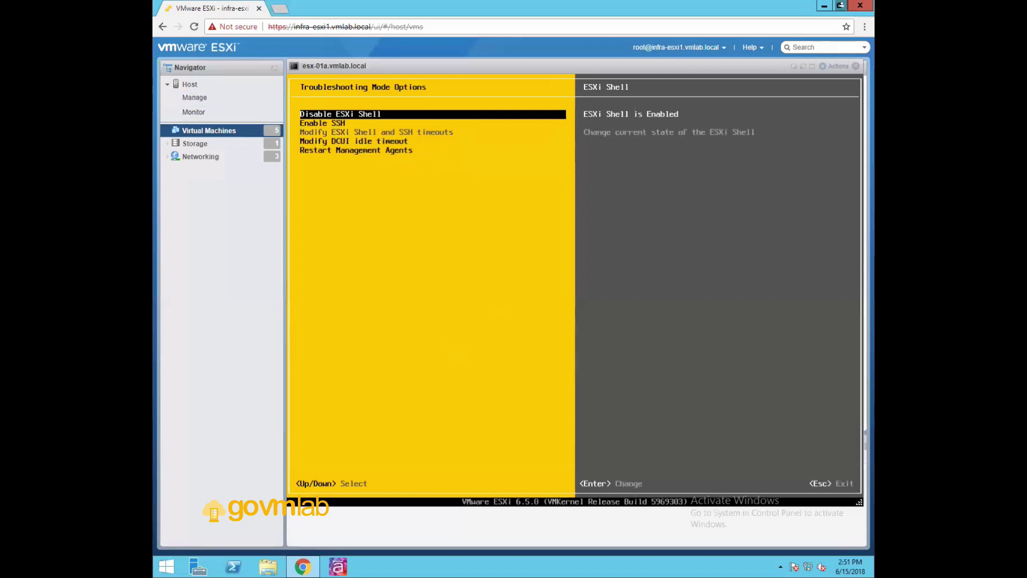
{"action": "key", "text": "alt+F1"}
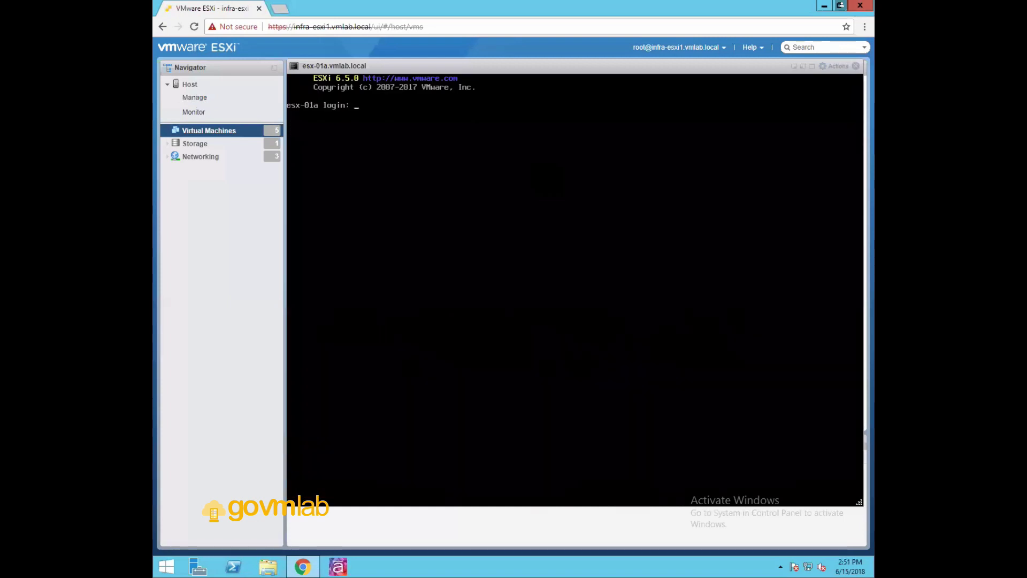
Log in to the ESXi Shell as root, run esxcfg-nics -l, then return with Alt+F2
{"action": "type", "text": "root"}
{"action": "key", "text": "Return"}
{"action": "key", "text": "Return"}
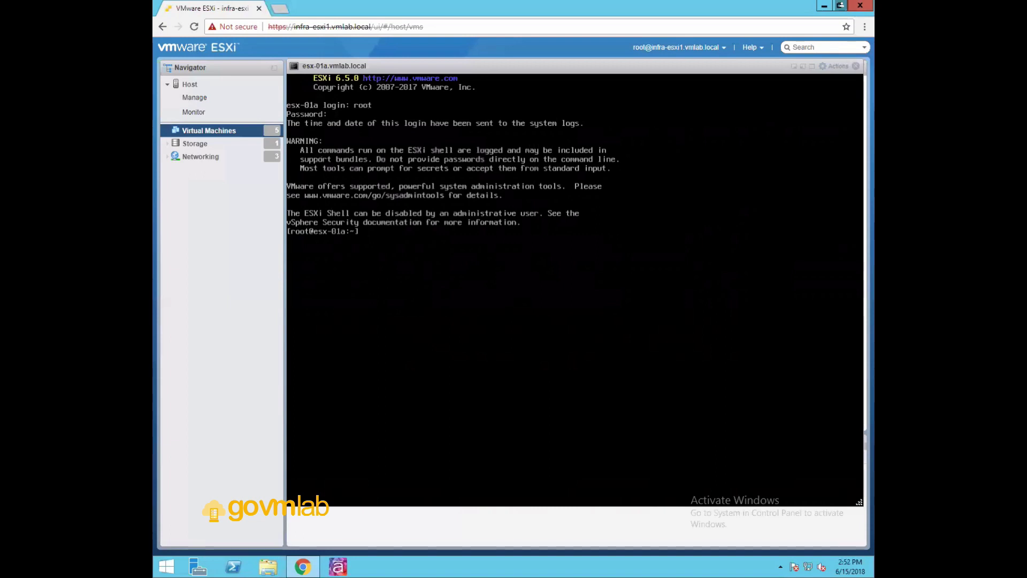
{"action": "type", "text": "esxcfg-nics -l"}
{"action": "key", "text": "Return"}
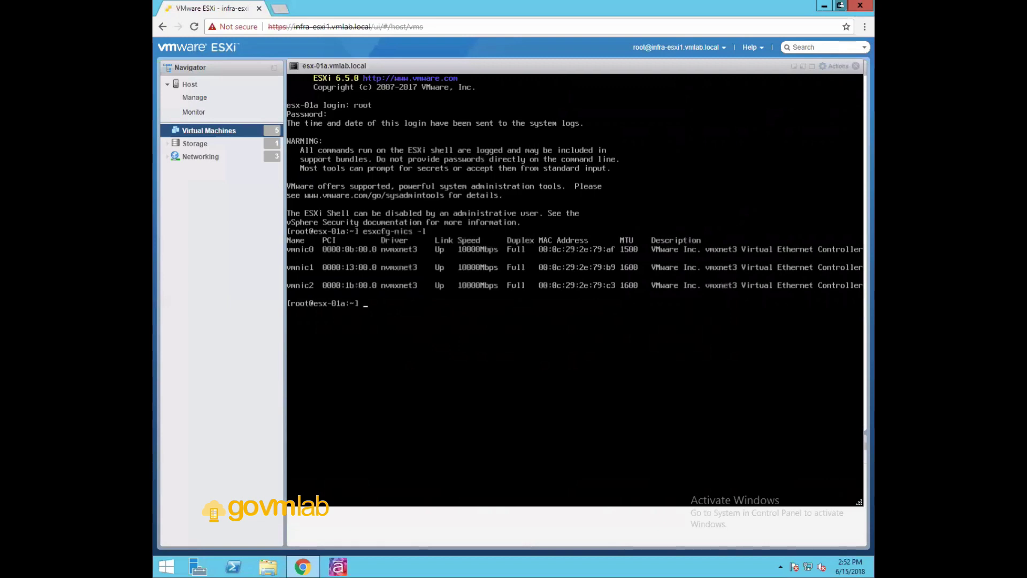
{"action": "key", "text": "alt+F2"}
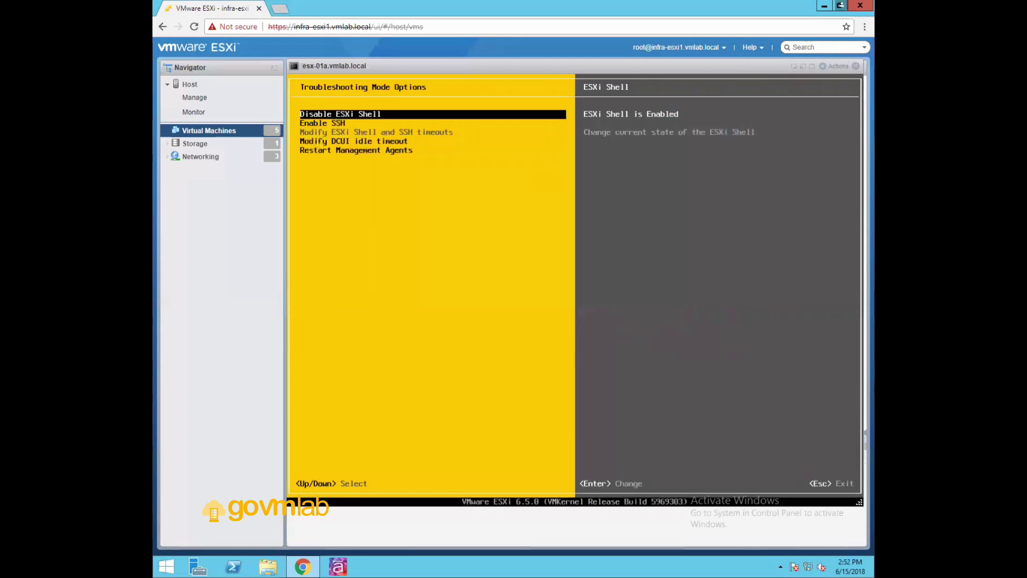
Highlight Enable SSH to confirm SSH is currently disabled
{"action": "key", "text": "Down"}
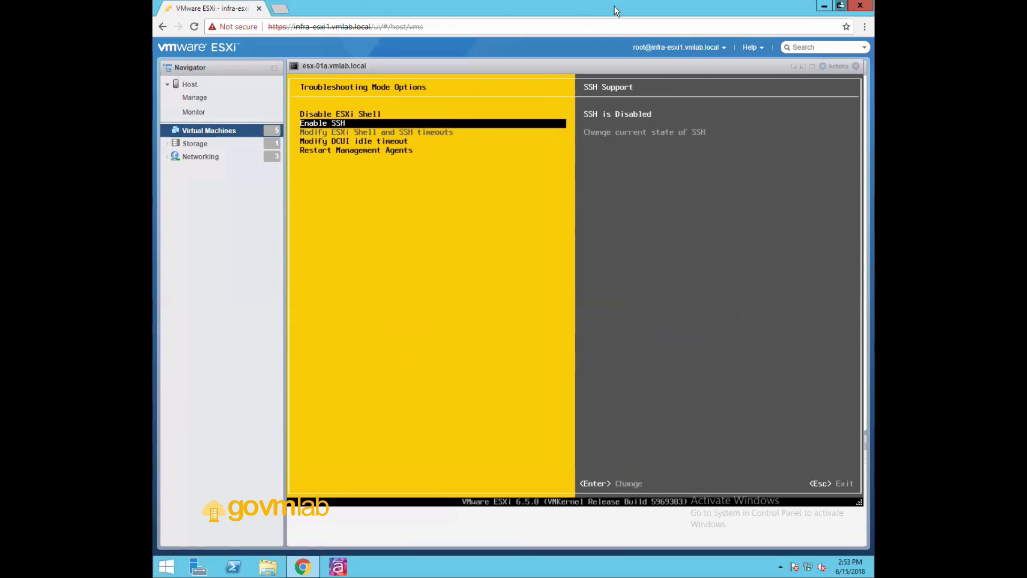
Launch PuTTY from the desktop and attempt an SSH connection to 20.20.20.11
{"action": "left_click", "coordinate": [824, 7]}
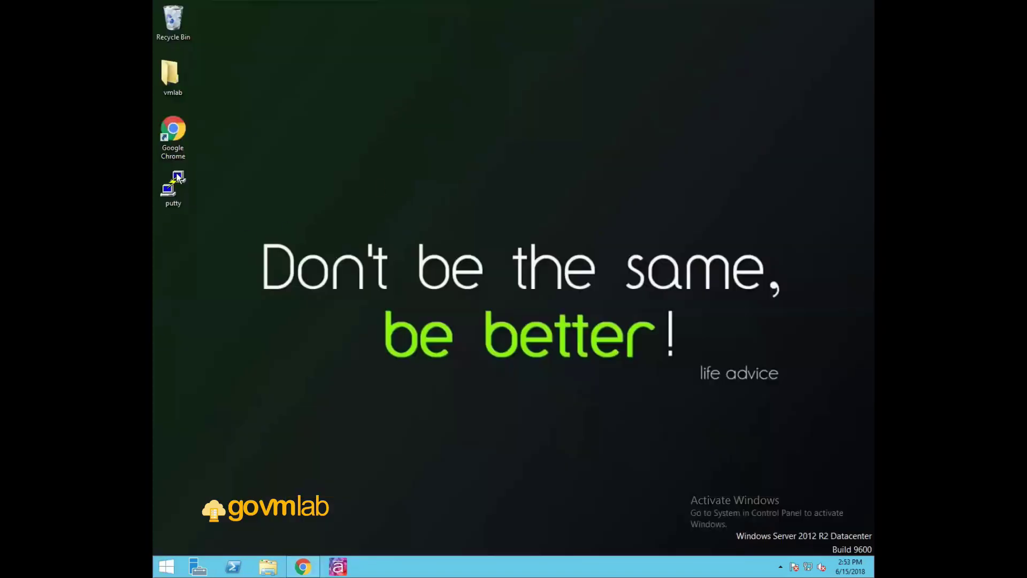
{"action": "double_click", "coordinate": [176, 185]}
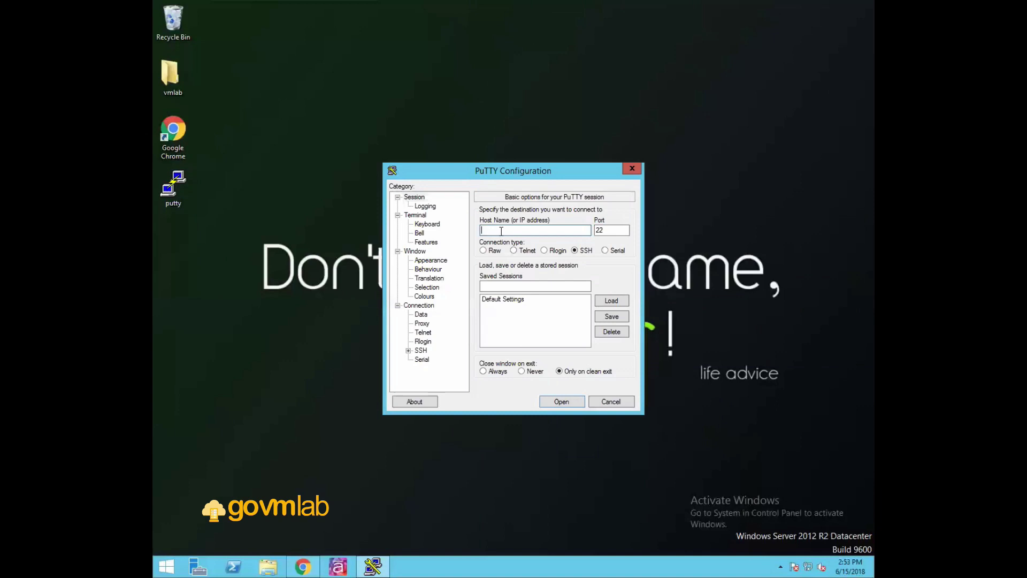
{"action": "type", "text": "20.20.20.11"}
{"action": "key", "text": "Return"}
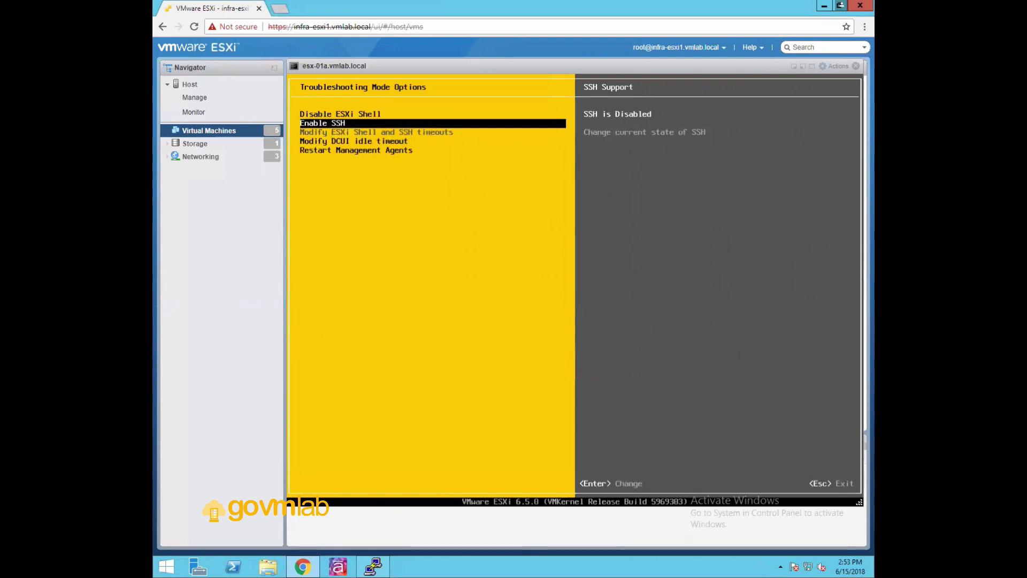
Enable SSH on the host, then restart the PuTTY session and log in to 20.20.20.11
{"action": "key", "text": "Return"}
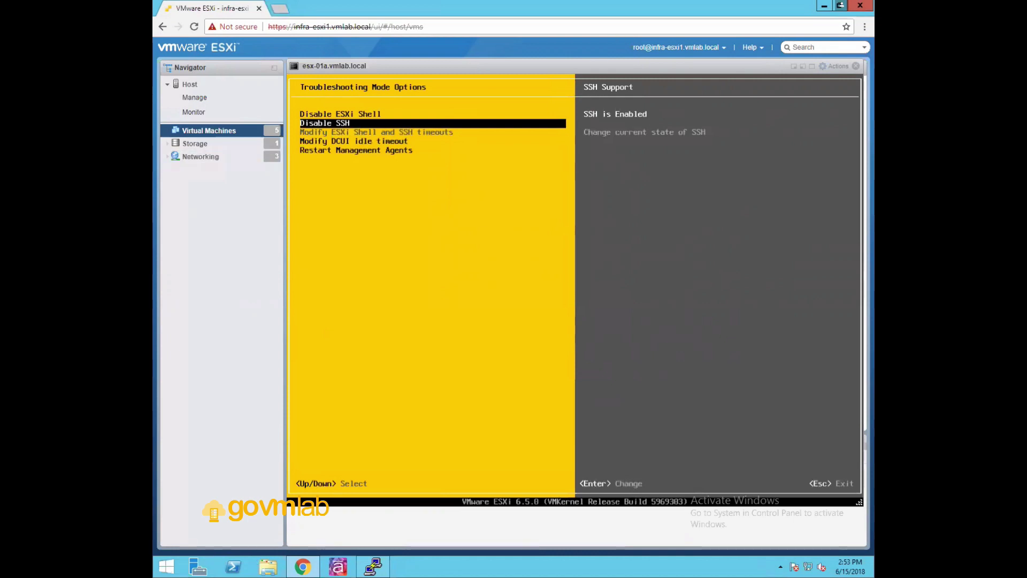
{"action": "left_click", "coordinate": [373, 566]}
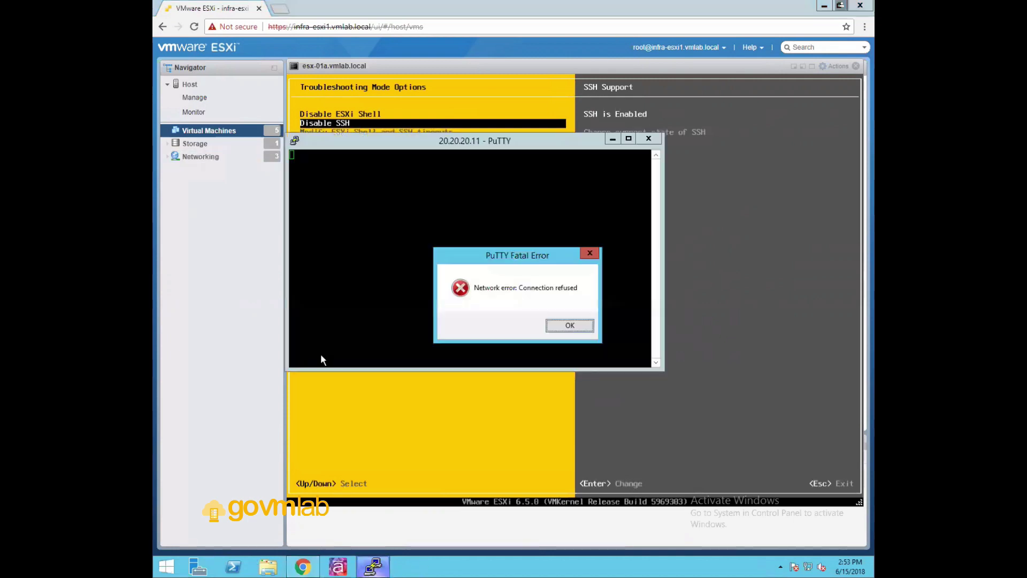
{"action": "left_click", "coordinate": [560, 326]}
{"action": "right_click", "coordinate": [454, 141]}
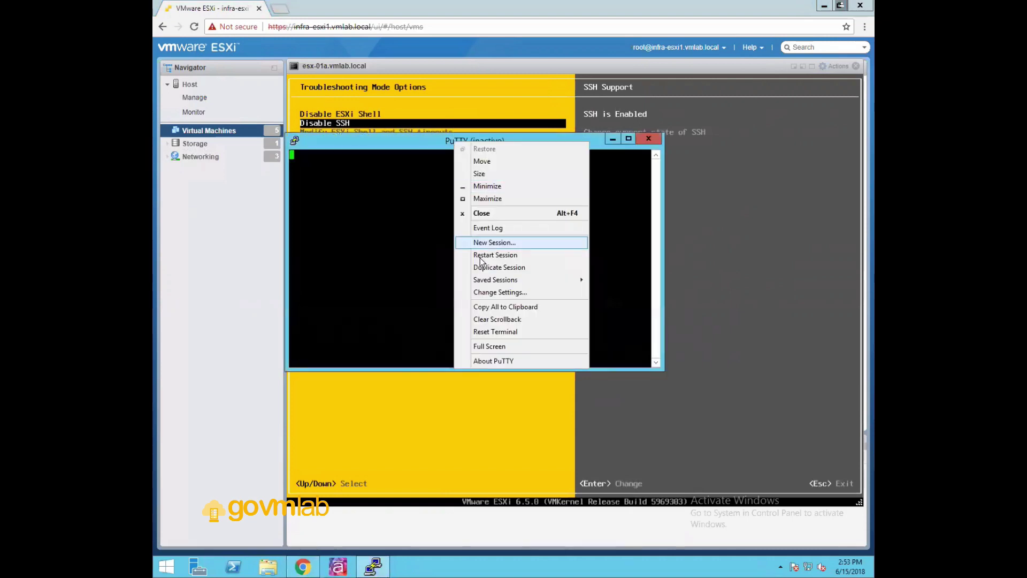
{"action": "left_click", "coordinate": [498, 252]}
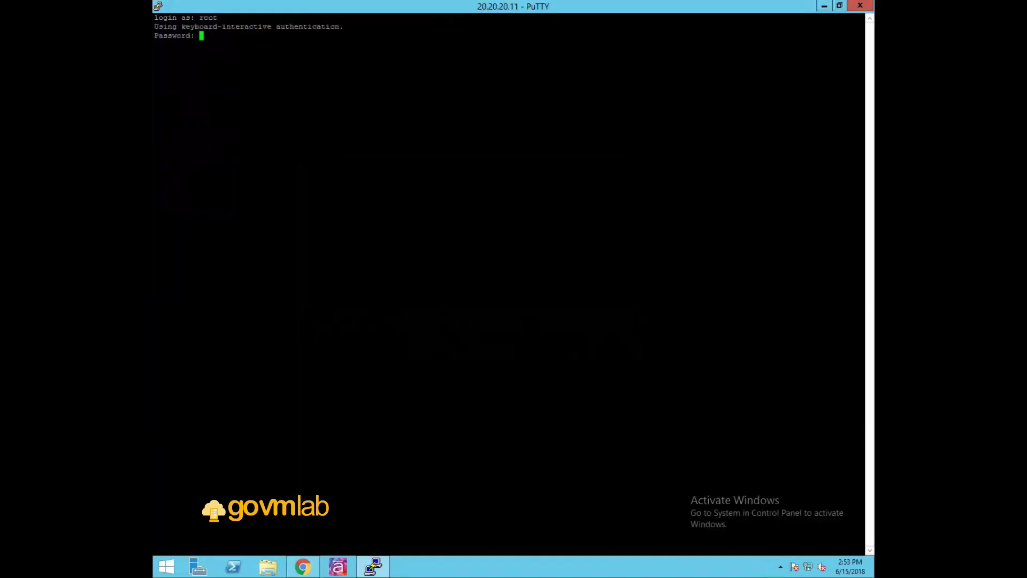
{"action": "key", "text": "Return"}
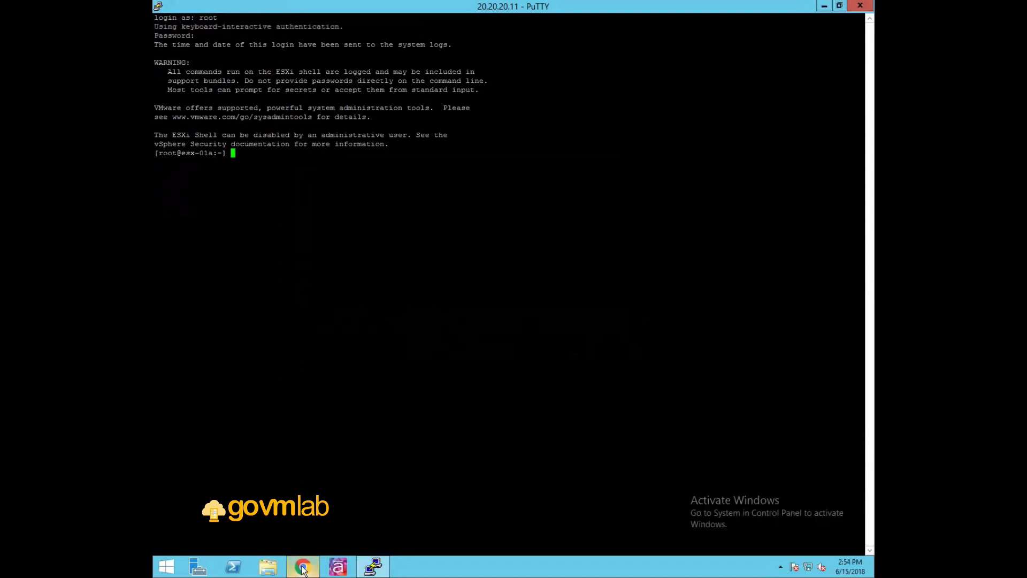
Run esxcfg-nics -l over SSH to list vmnic0–vmnic2, then return to the browser console
{"action": "key", "text": "alt+Tab"}
{"action": "key", "text": "alt+F1"}
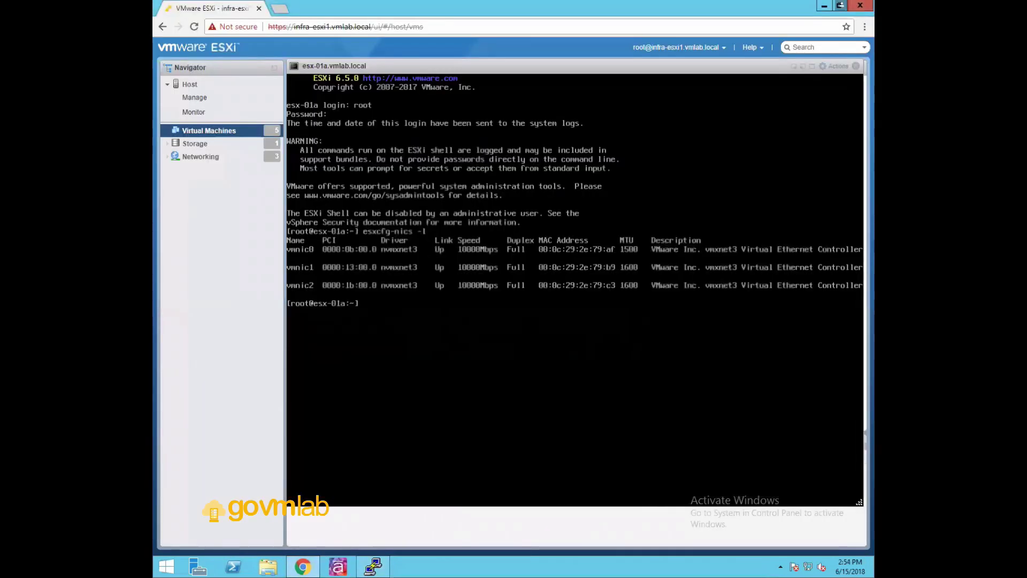
{"action": "key", "text": "alt+Tab"}
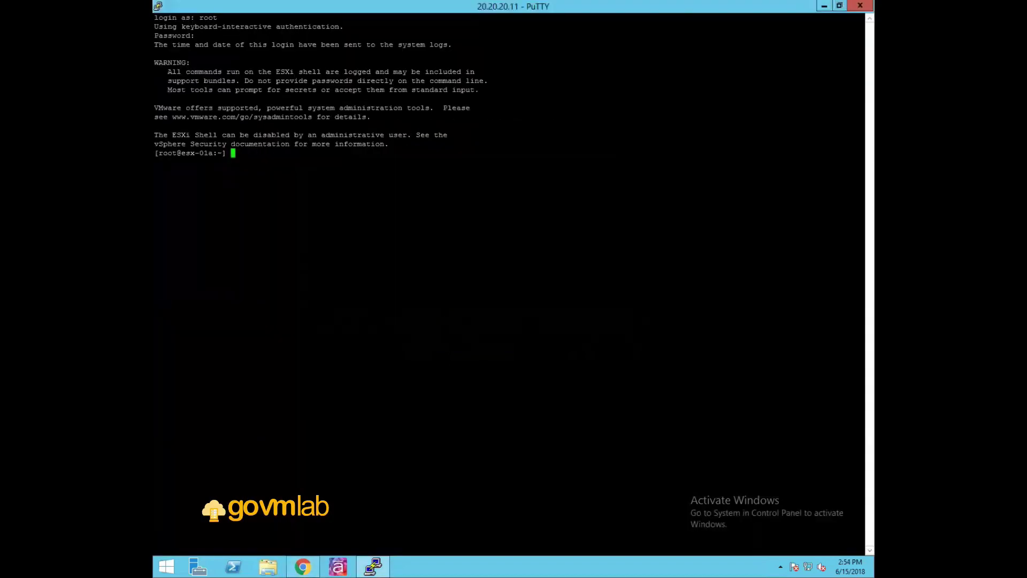
{"action": "key", "text": "alt+Tab"}
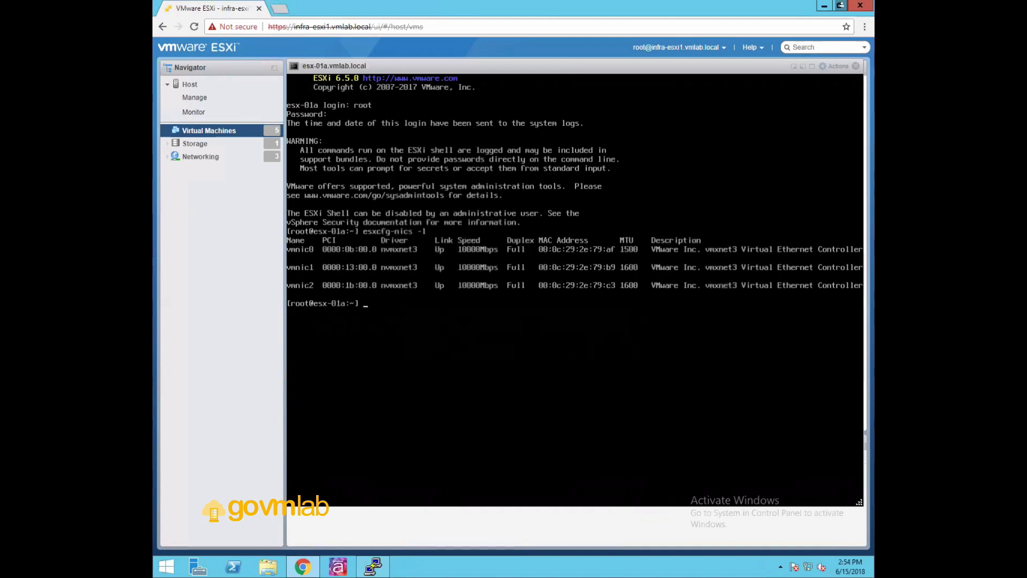
{"action": "key", "text": "alt+Tab"}
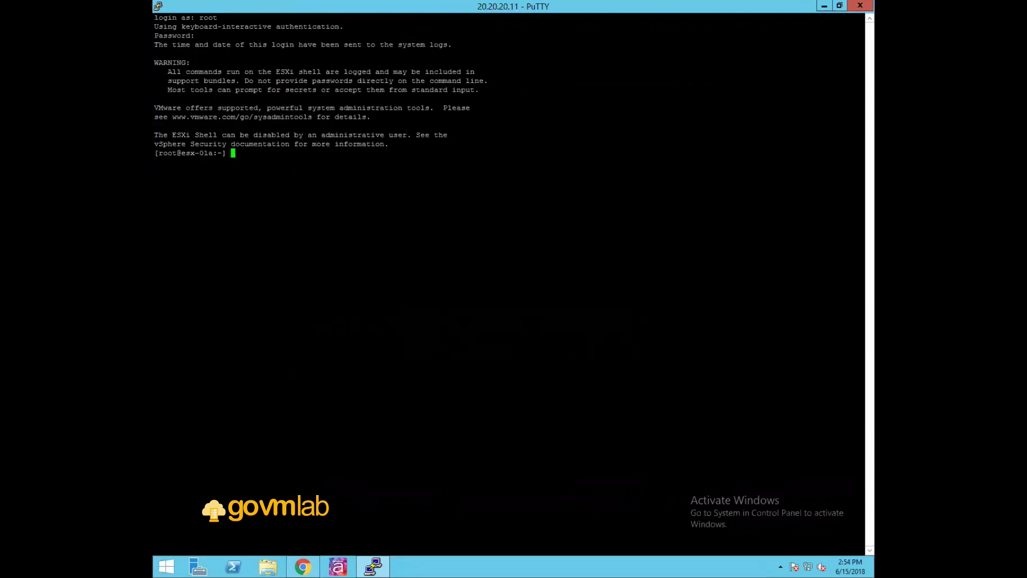
{"action": "type", "text": "esxcfg-nics -l"}
{"action": "key", "text": "Return"}
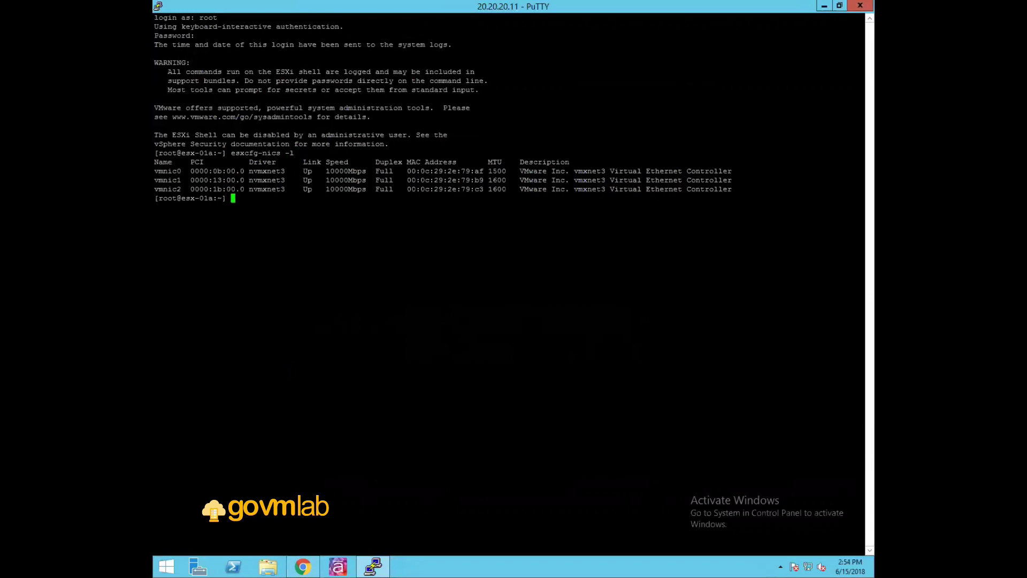
{"action": "key", "text": "alt+Tab"}
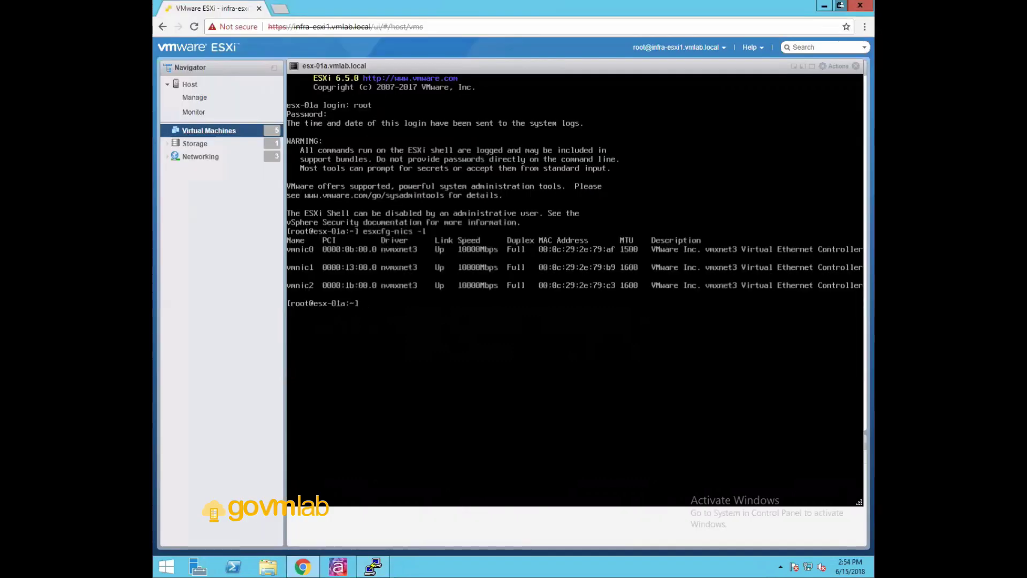
Change the DCUI idle timeout from 10 to 0 minutes in Troubleshooting Mode Options
{"action": "key", "text": "alt+F2"}
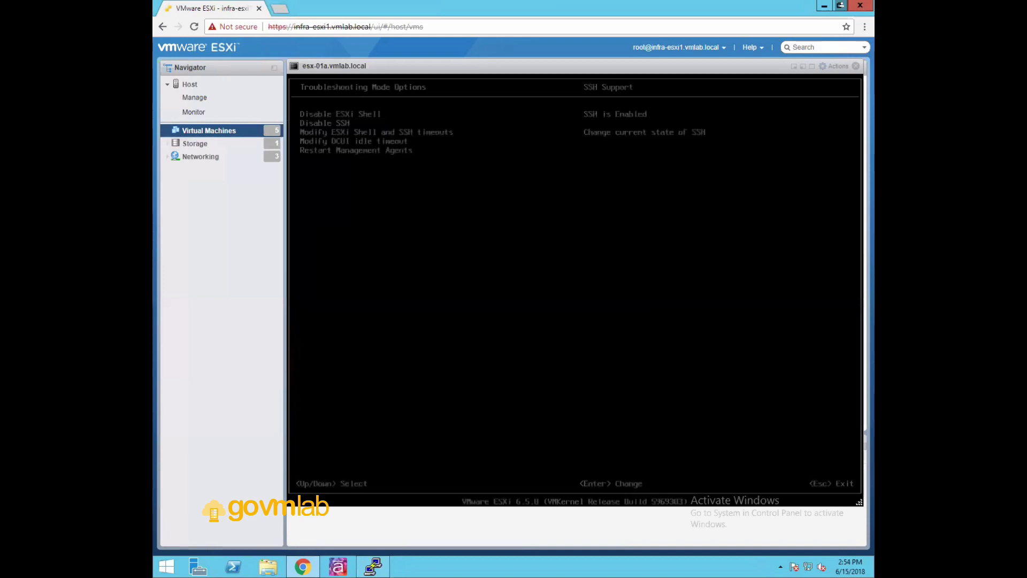
{"action": "key", "text": "Down"}
{"action": "key", "text": "Up"}
{"action": "key", "text": "Up"}
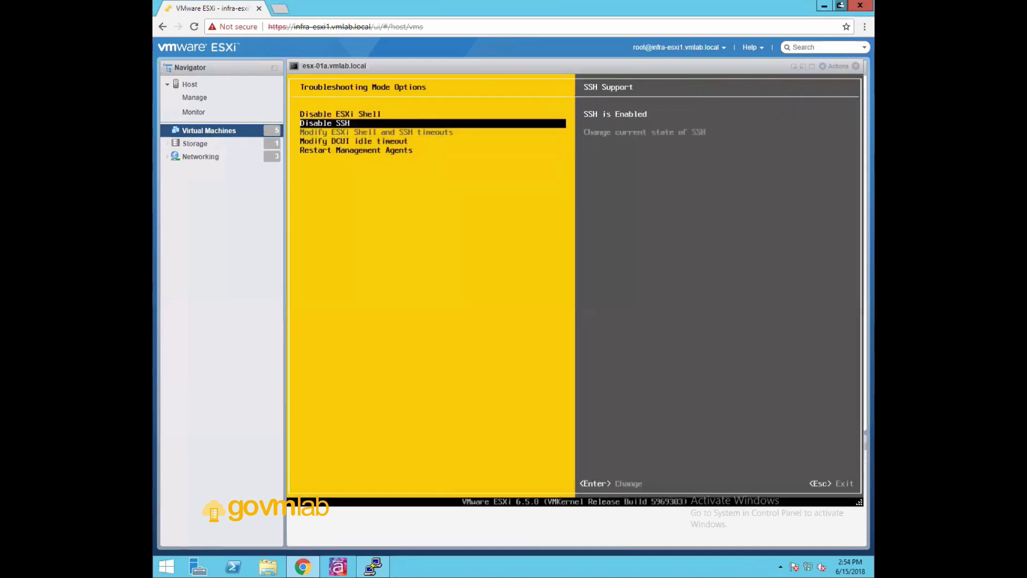
{"action": "key", "text": "Down"}
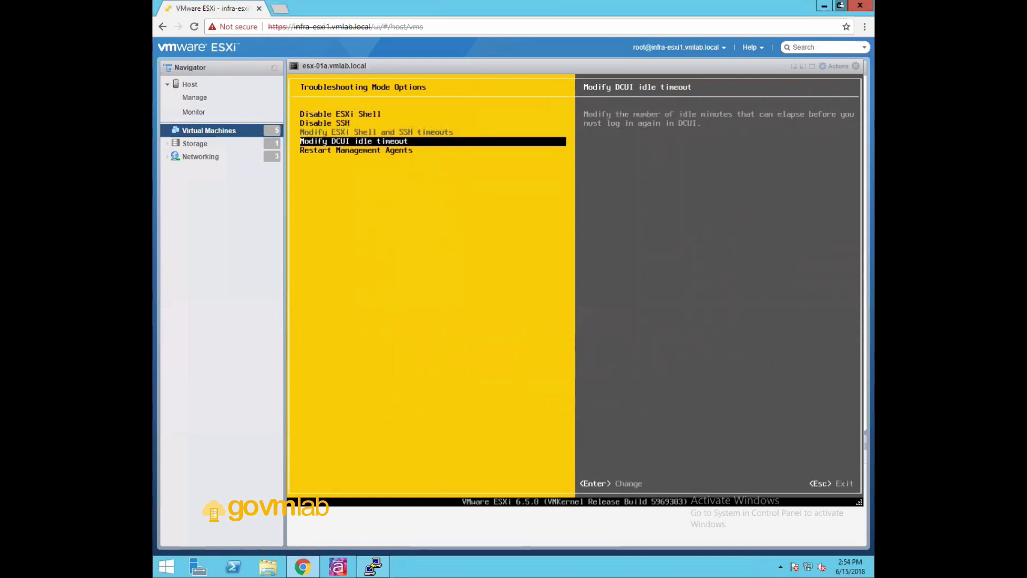
{"action": "key", "text": "Return"}
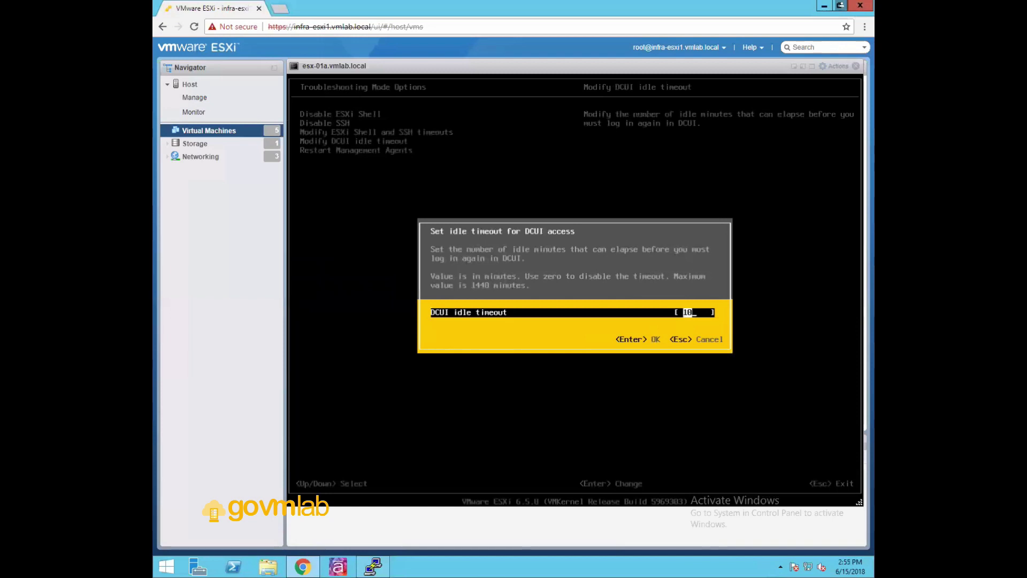
{"action": "type", "text": "0"}
{"action": "key", "text": "Return"}
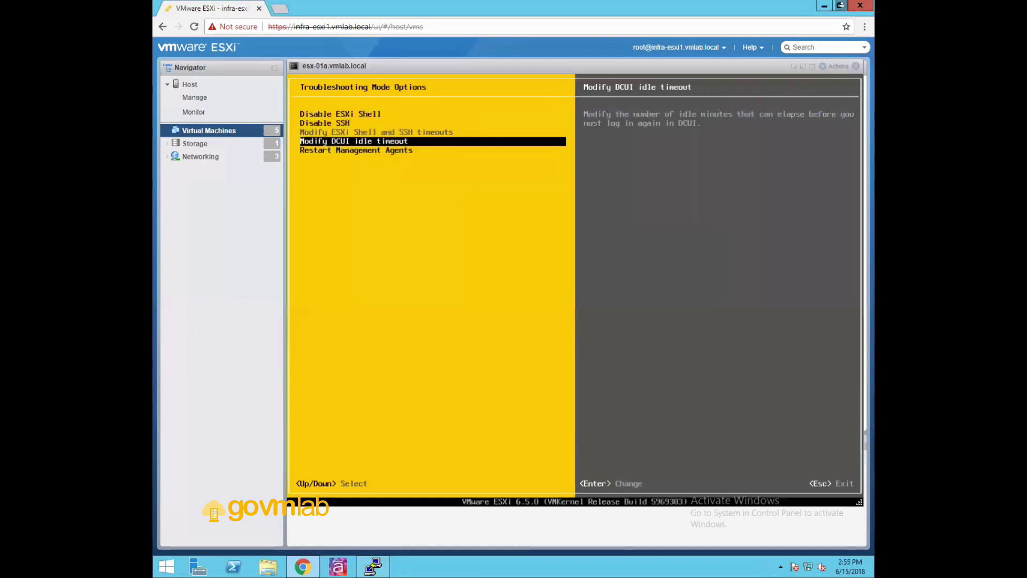
{"action": "key", "text": "Down"}
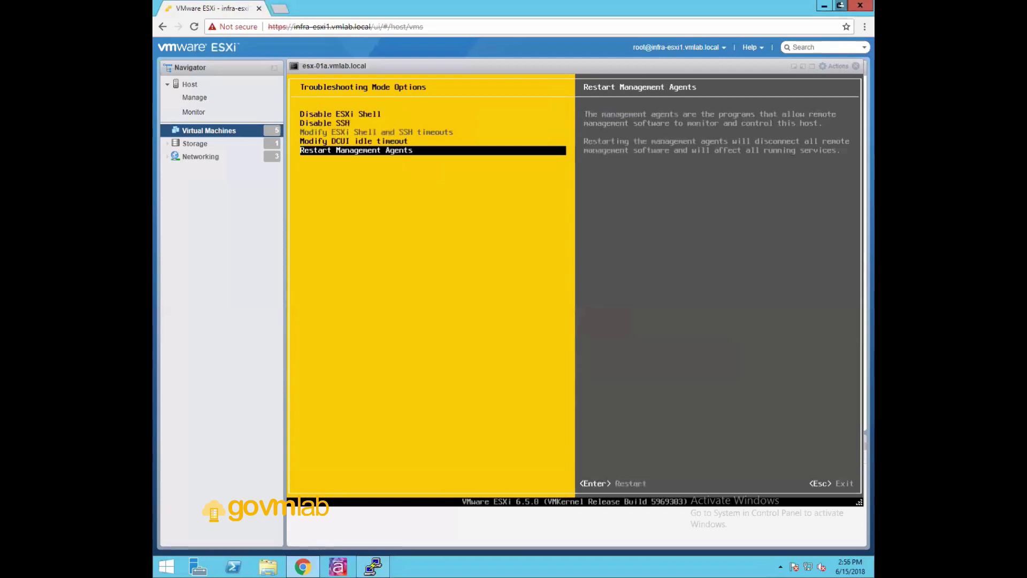
Exit Troubleshooting Mode Options back to the System Customization menu
{"action": "key", "text": "Return"}
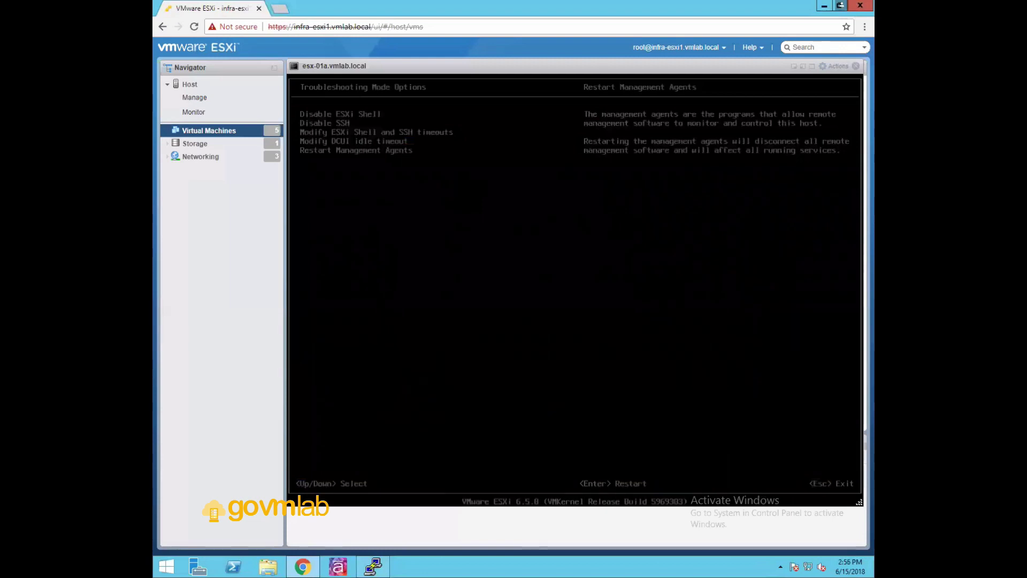
{"action": "key", "text": "Escape"}
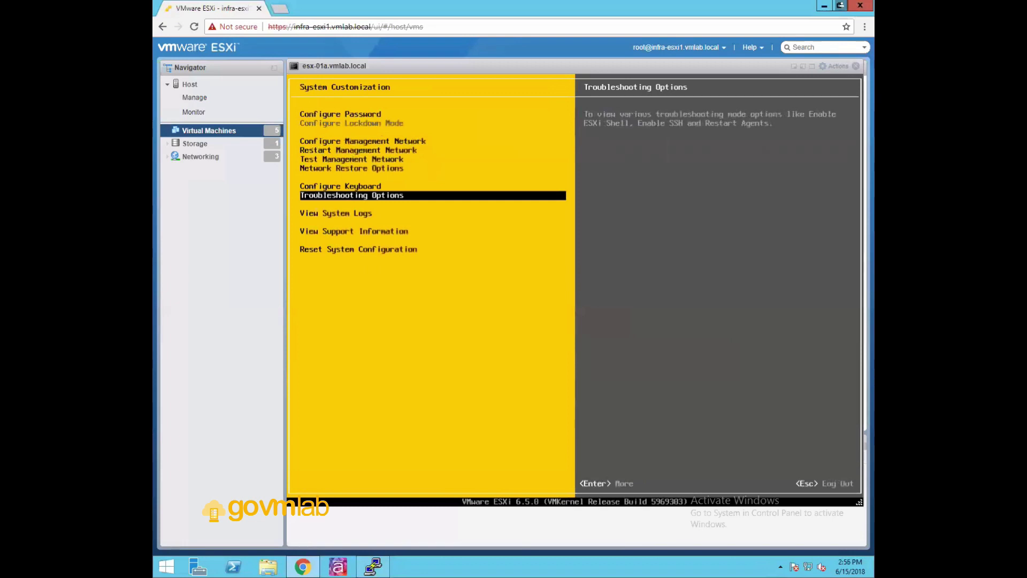
Open the Syslog from View System Logs and page through to its latest entries
{"action": "key", "text": "Down"}
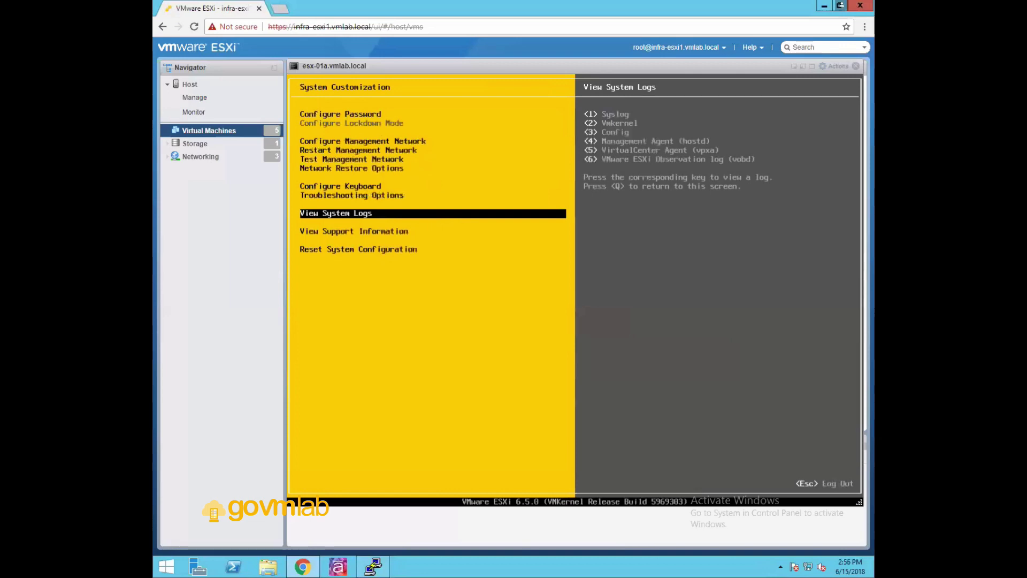
{"action": "key", "text": "1"}
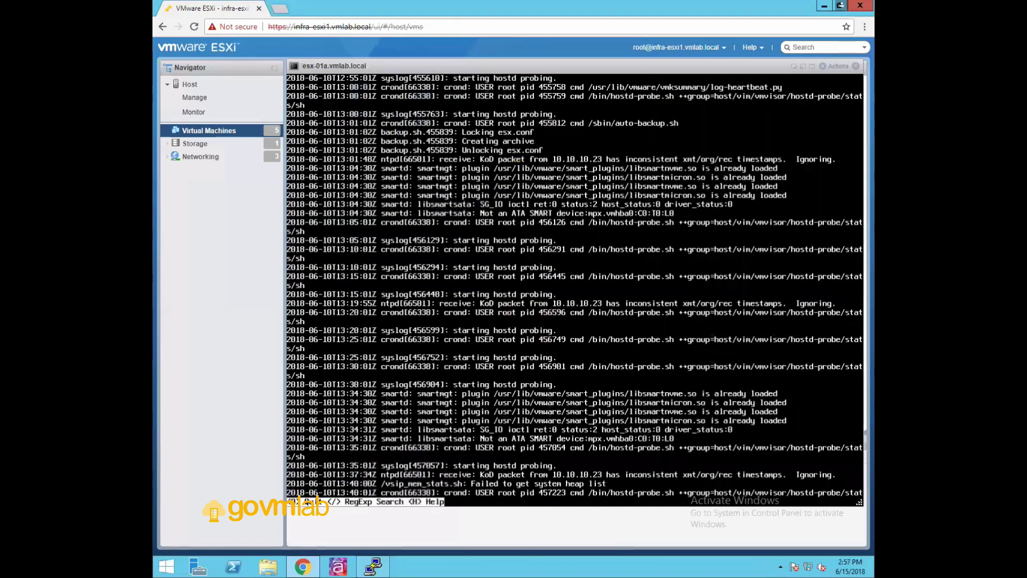
{"action": "key", "text": "Page_Down"}
{"action": "key", "text": "Page_Down"}
{"action": "key", "text": "Page_Down"}
{"action": "key", "text": "Page_Down"}
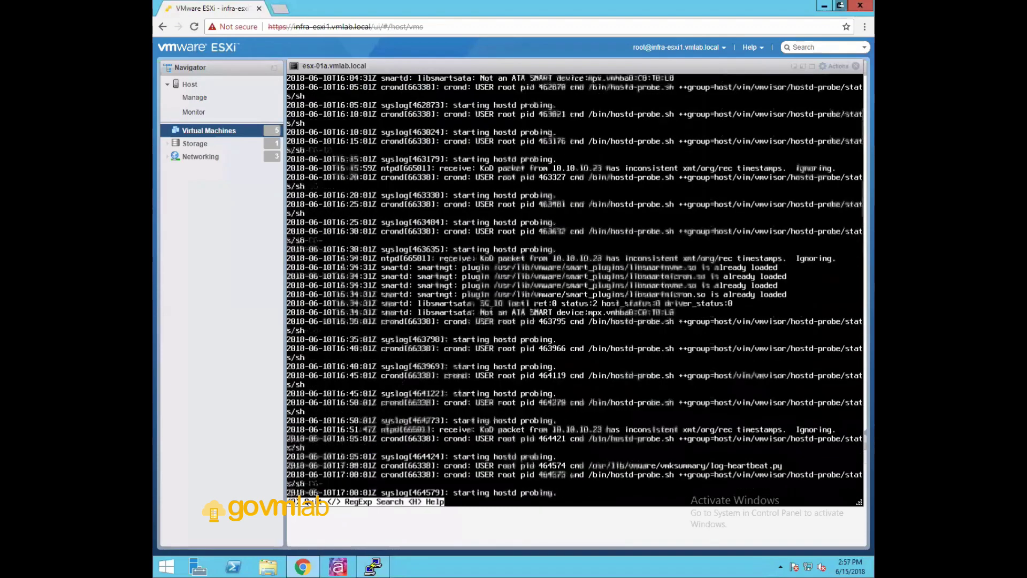
{"action": "key", "text": "Page_Down"}
{"action": "key", "text": "Page_Down"}
{"action": "key", "text": "Page_Down"}
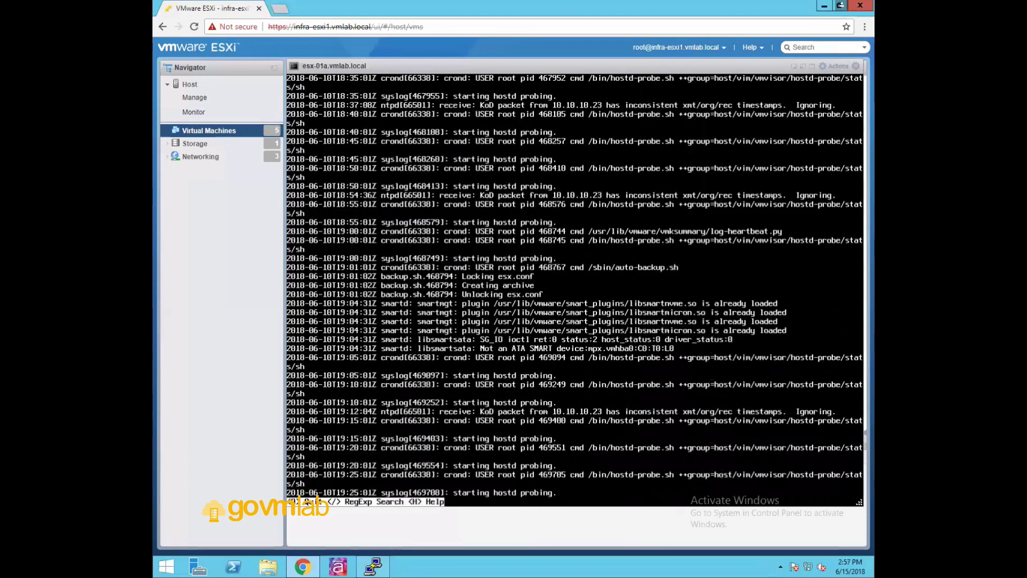
{"action": "key", "text": "Page_Down"}
{"action": "key", "text": "Page_Down"}
{"action": "key", "text": "Page_Down"}
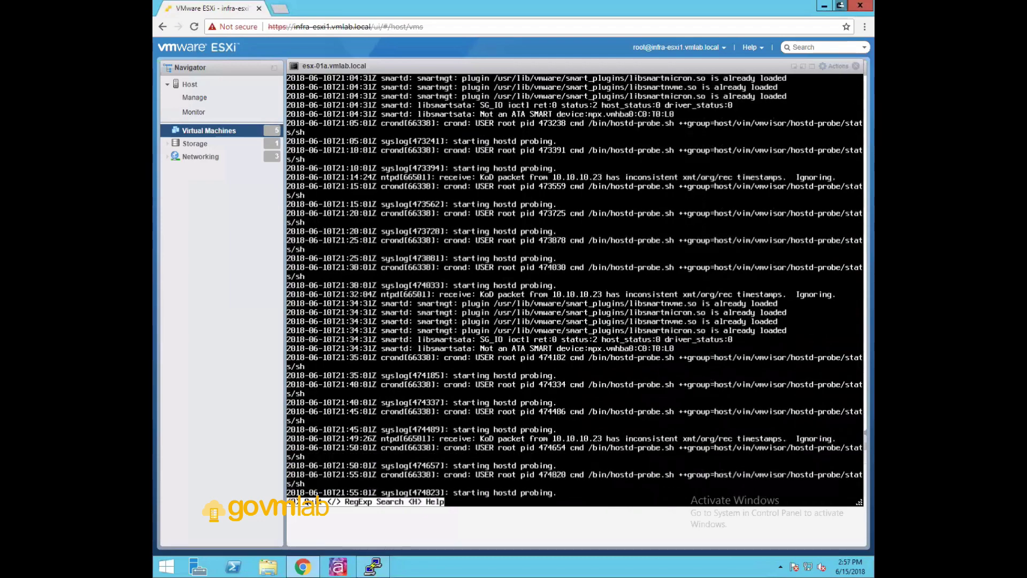
{"action": "key", "text": "Page_Down"}
{"action": "key", "text": "Page_Down"}
{"action": "key", "text": "Page_Down"}
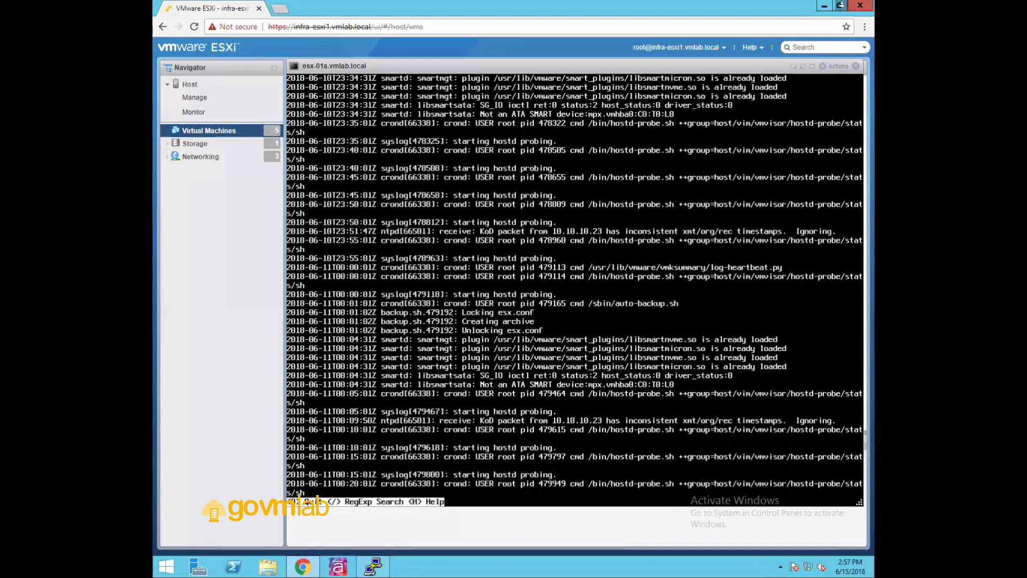
{"action": "key", "text": "q"}
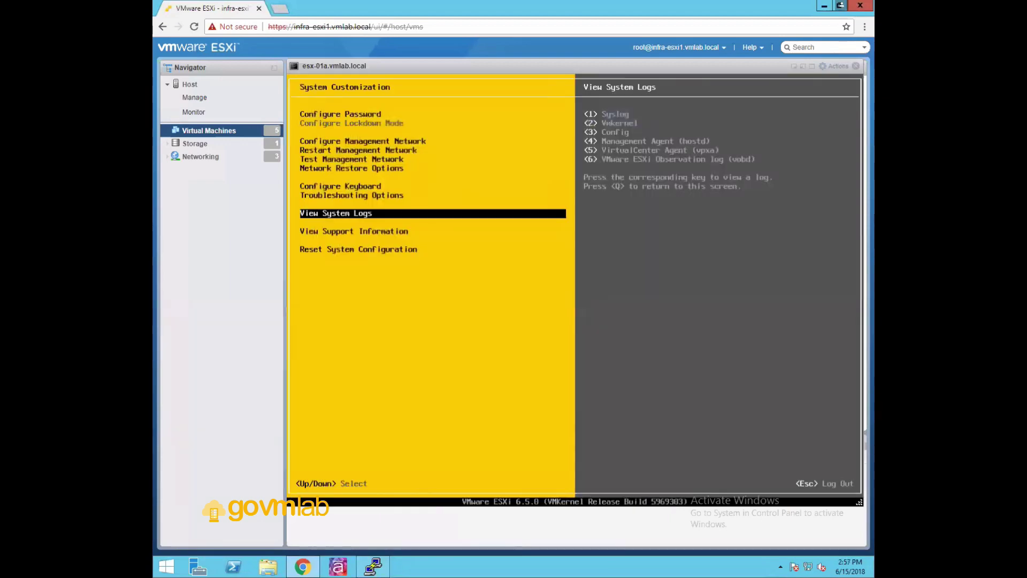
Open the VMkernel log and page down through it before closing it
{"action": "key", "text": "2"}
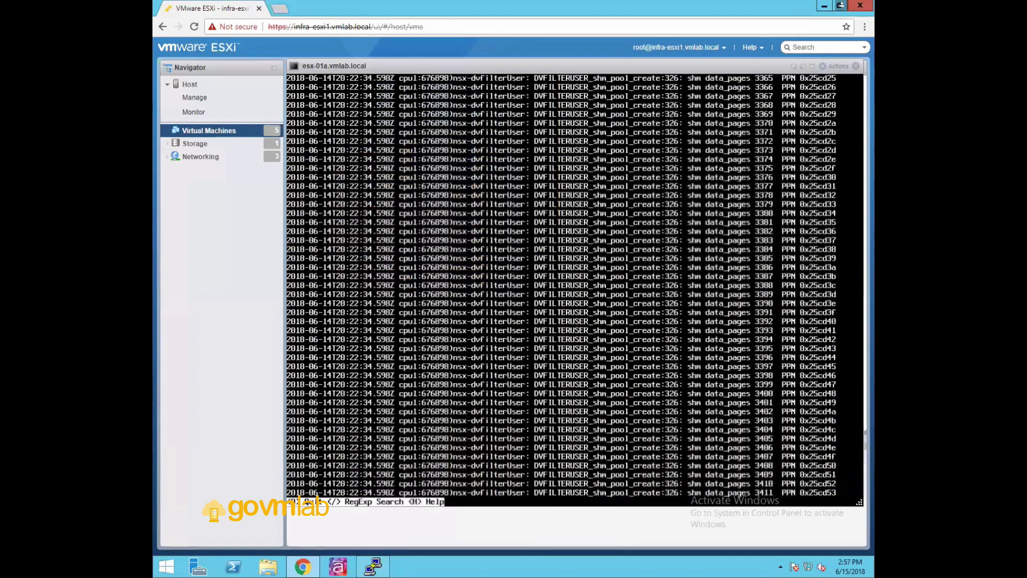
{"action": "key", "text": "Page_Down"}
{"action": "key", "text": "Page_Down"}
{"action": "key", "text": "Page_Down"}
{"action": "key", "text": "Page_Down"}
{"action": "key", "text": "Page_Down"}
{"action": "key", "text": "Page_Down"}
{"action": "key", "text": "Page_Down"}
{"action": "key", "text": "Page_Down"}
{"action": "key", "text": "Page_Down"}
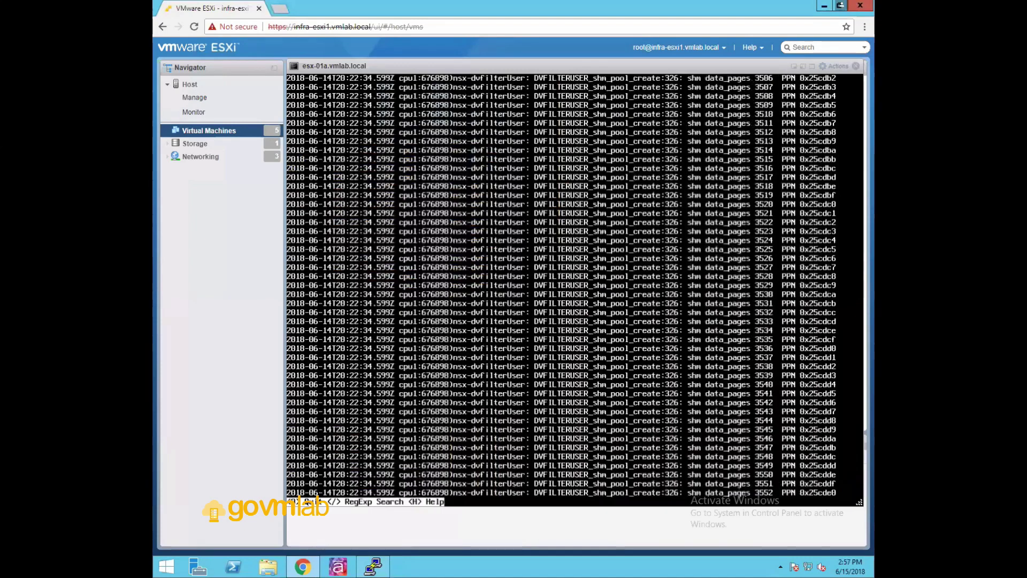
{"action": "key", "text": "Page_Down"}
{"action": "key", "text": "Page_Down"}
{"action": "key", "text": "Page_Down"}
{"action": "key", "text": "Page_Down"}
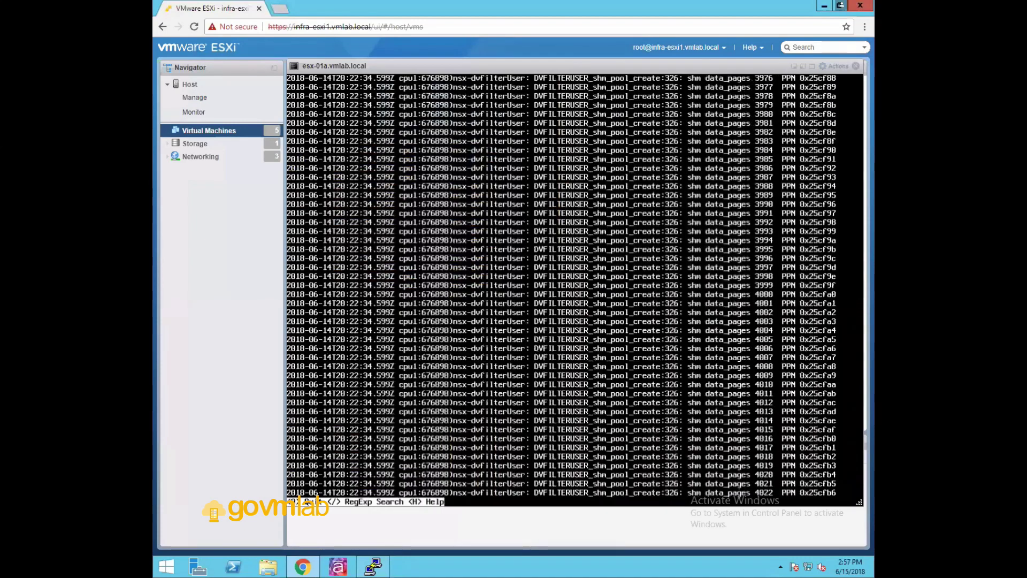
{"action": "key", "text": "q"}
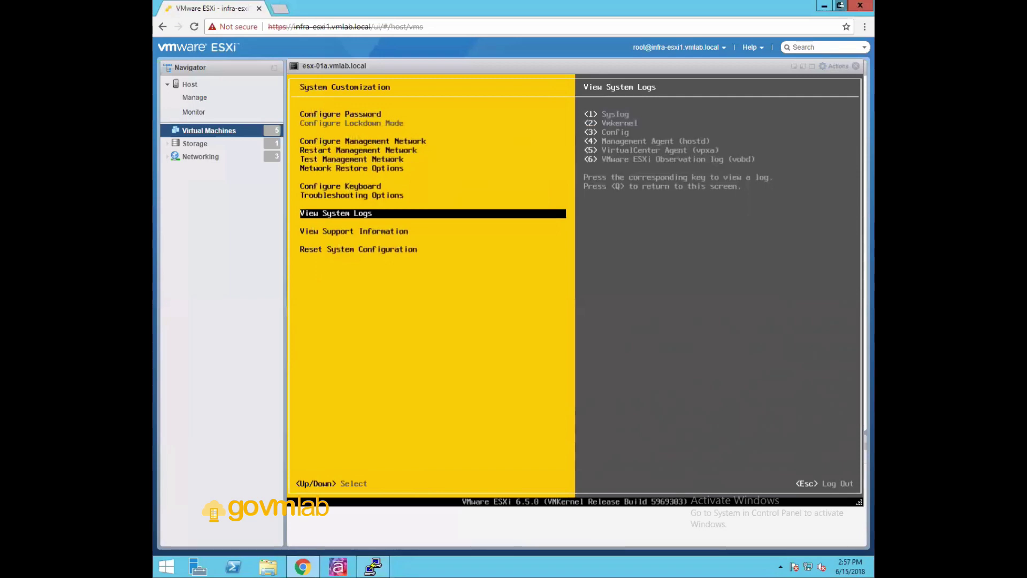
Page through the hostd management agent log, then close it
{"action": "key", "text": "4"}
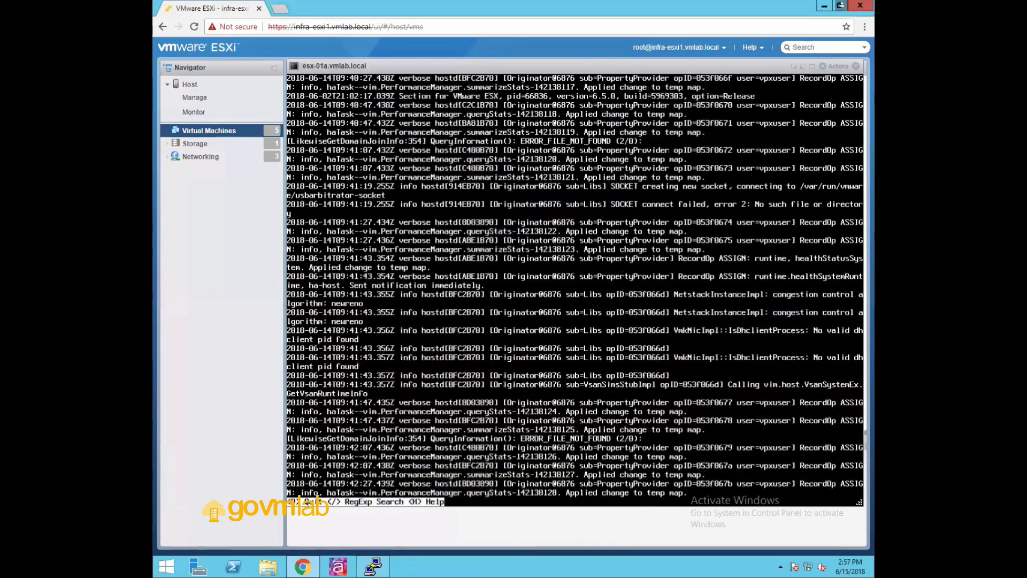
{"action": "key", "text": "Page_Down"}
{"action": "key", "text": "Page_Down"}
{"action": "key", "text": "Page_Down"}
{"action": "key", "text": "Page_Down"}
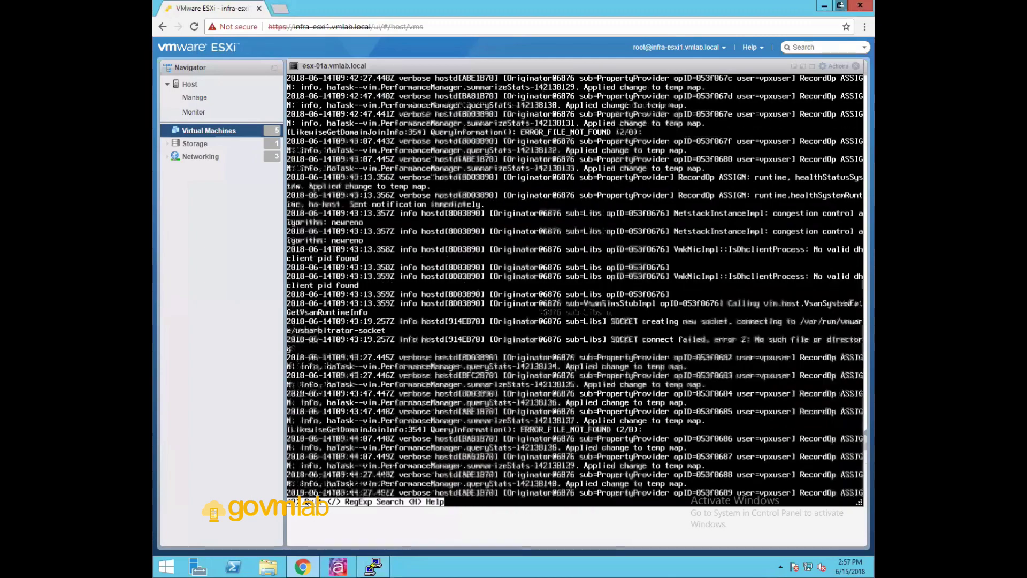
{"action": "key", "text": "Page_Down"}
{"action": "key", "text": "Page_Down"}
{"action": "key", "text": "Page_Down"}
{"action": "key", "text": "Page_Down"}
{"action": "key", "text": "Page_Down"}
{"action": "key", "text": "Page_Down"}
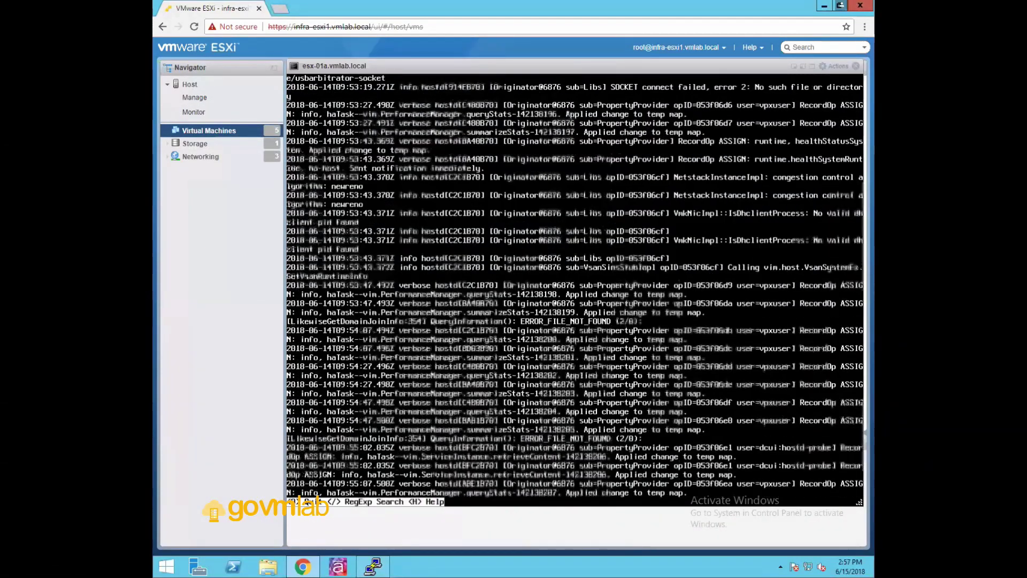
{"action": "key", "text": "Page_Down"}
{"action": "key", "text": "Page_Down"}
{"action": "key", "text": "Page_Down"}
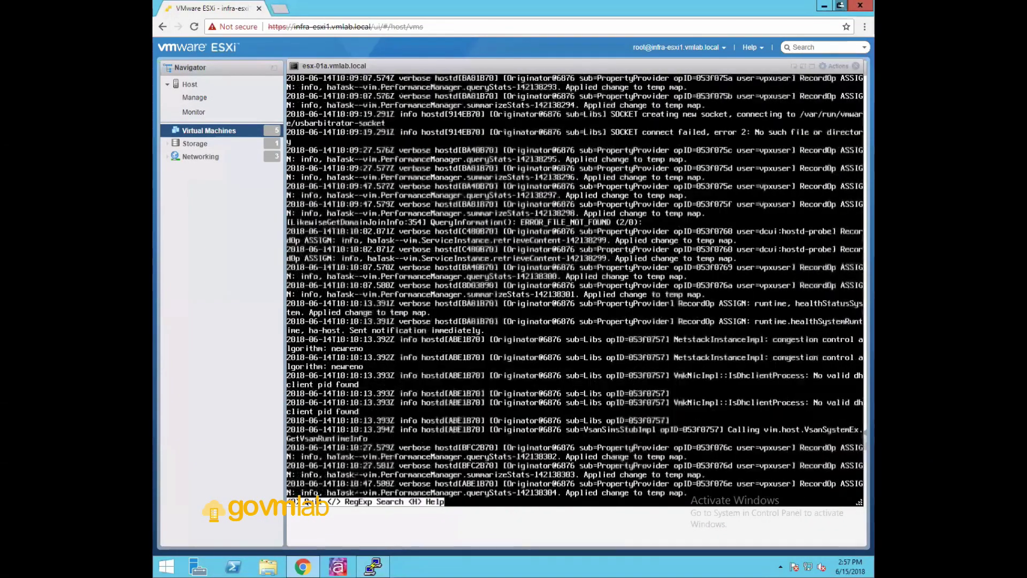
{"action": "key", "text": "q"}
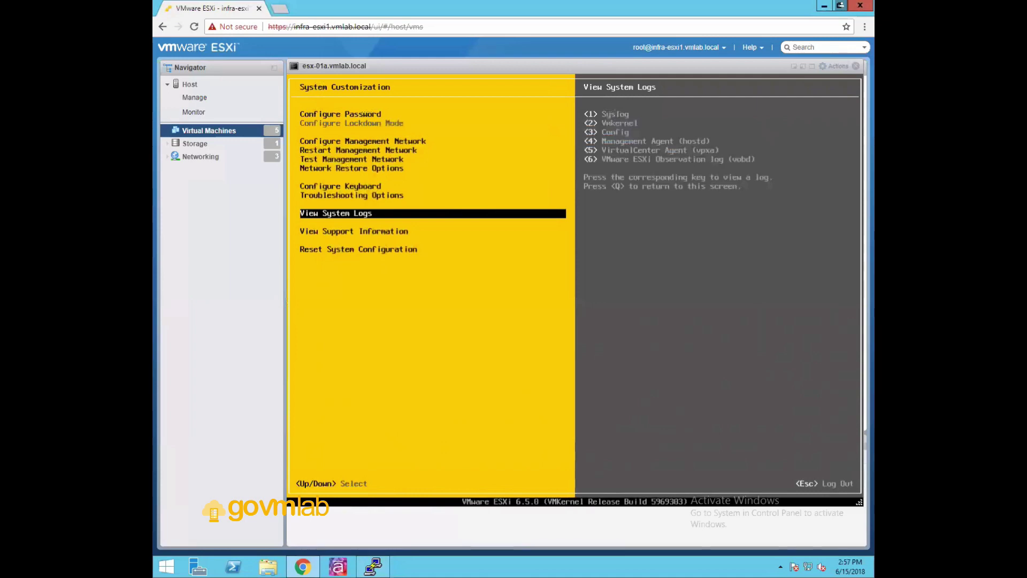
{"action": "key", "text": "Down"}
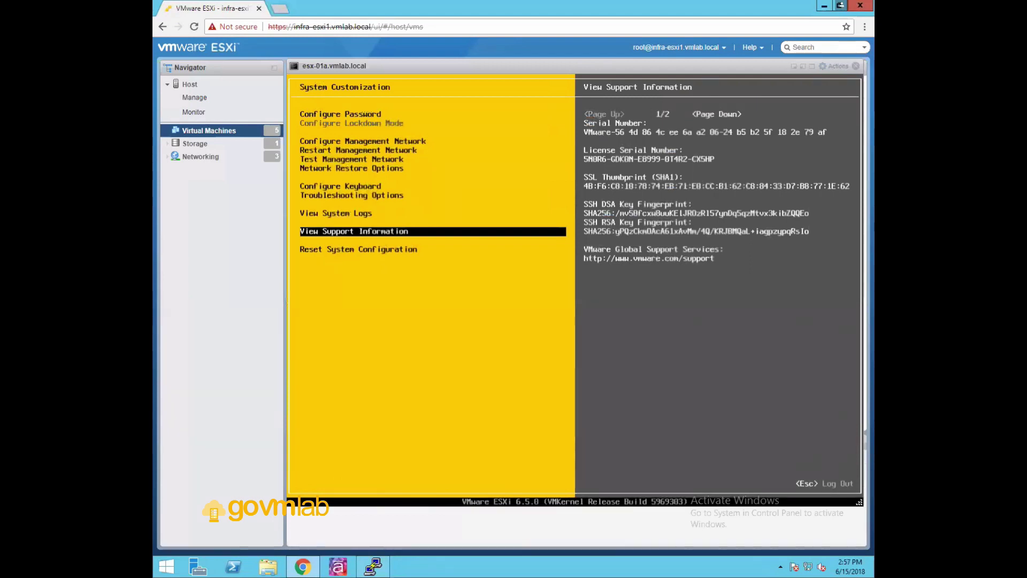
Move to Reset System Configuration to display its revert-to-defaults warning without confirming
{"action": "key", "text": "Down"}
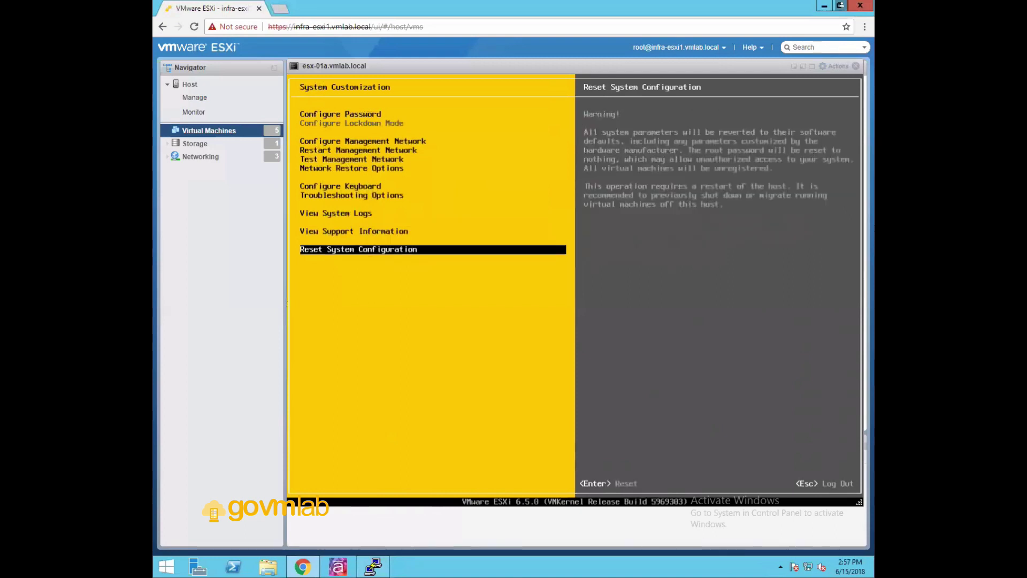